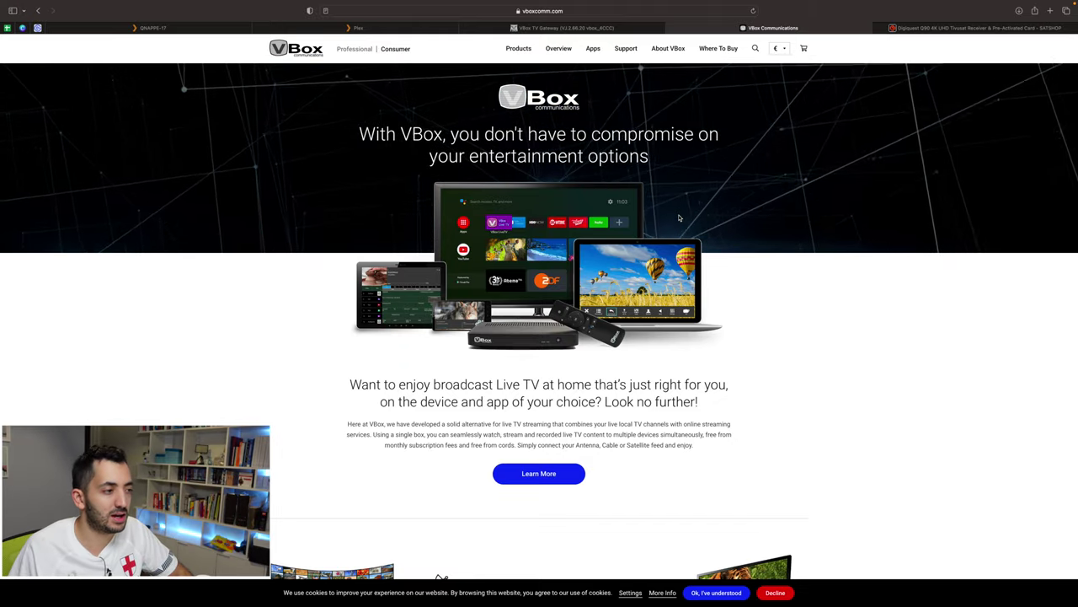
# Open Our Products and review the VBox TV Gateway and VBox Android TV Gateway cards.
pyautogui.click(518, 48)
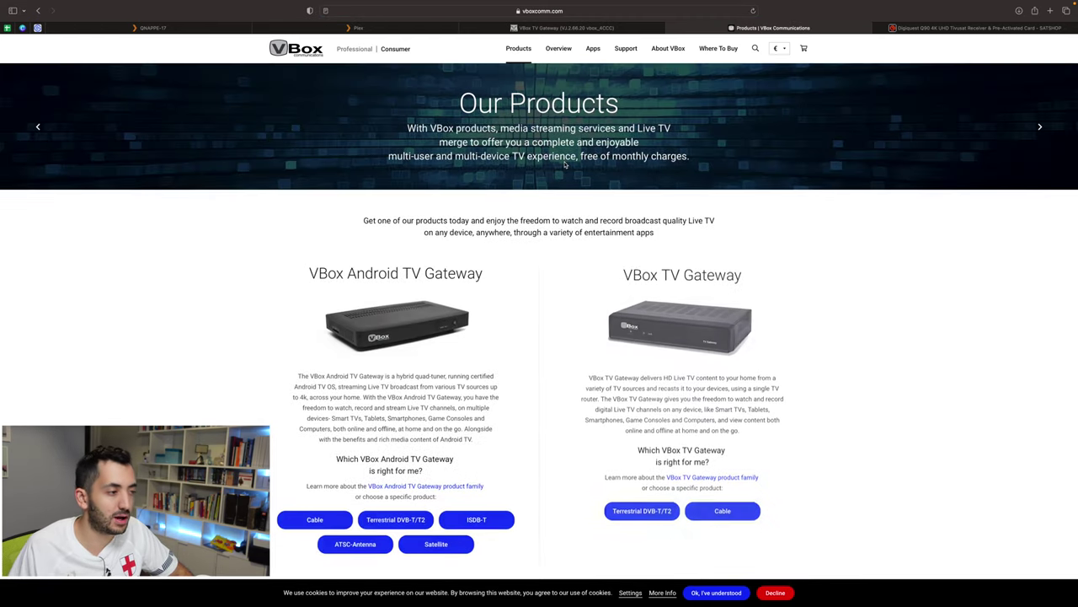
pyautogui.scroll(-2, 309, 171)
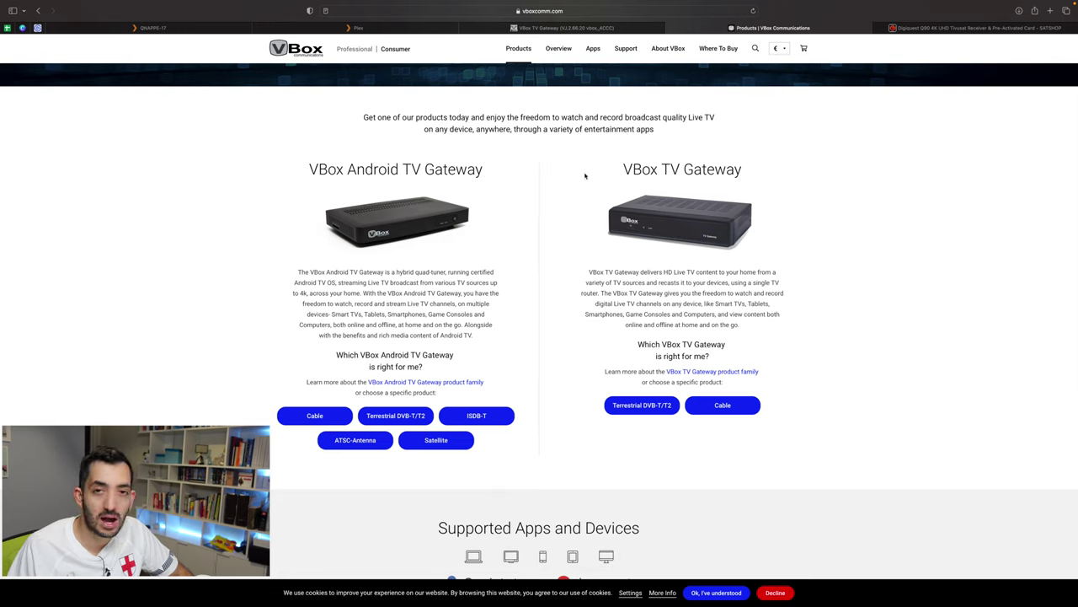
pyautogui.moveTo(586, 175); pyautogui.dragTo(772, 305)
pyautogui.click(831, 308)
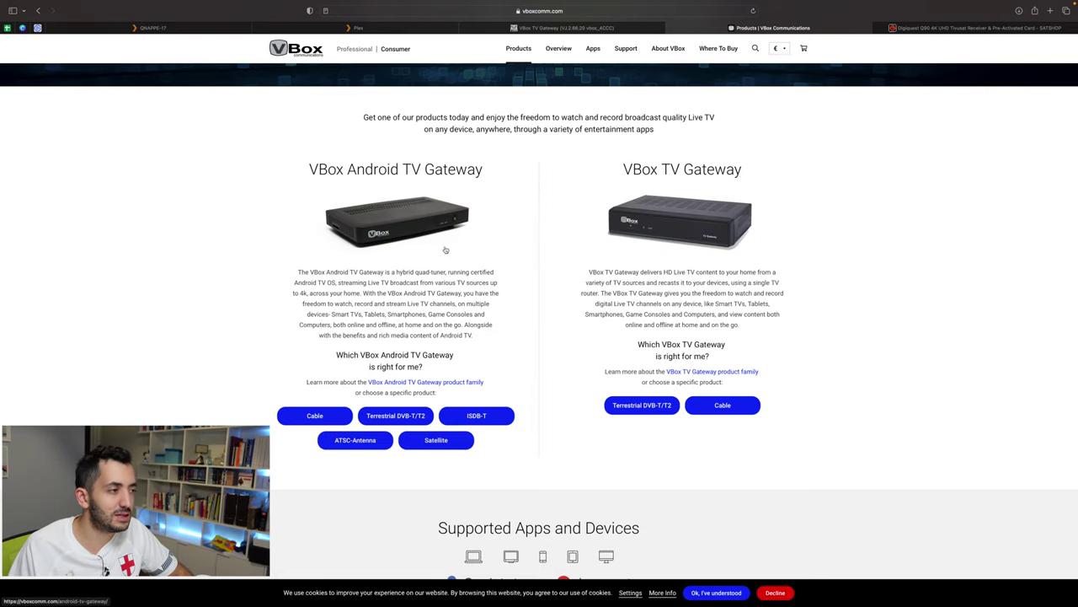
pyautogui.moveTo(348, 168); pyautogui.dragTo(397, 170)
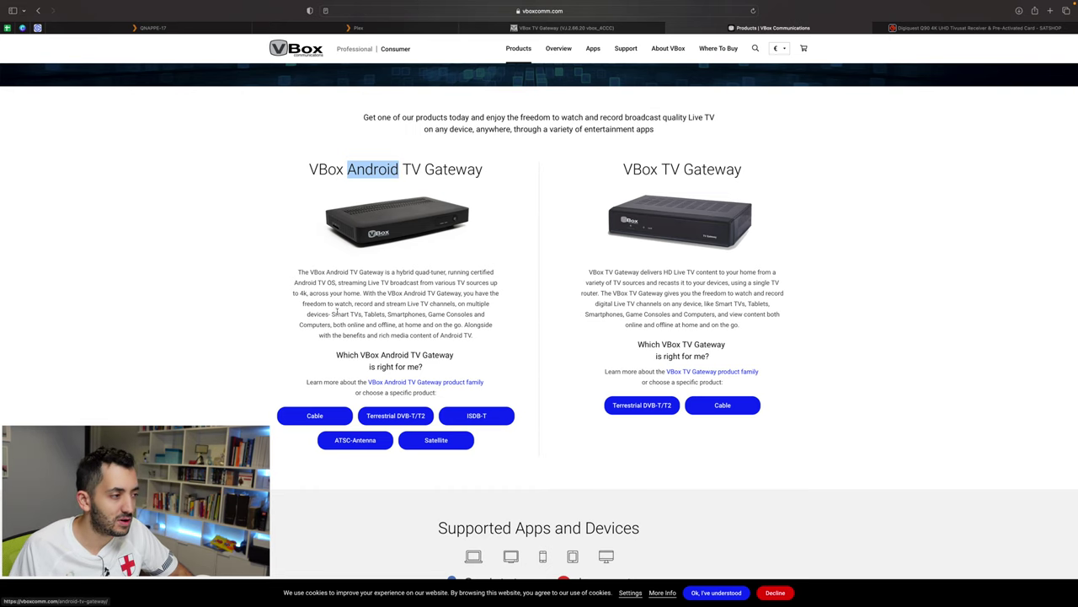
pyautogui.scroll(-2, 628, 299)
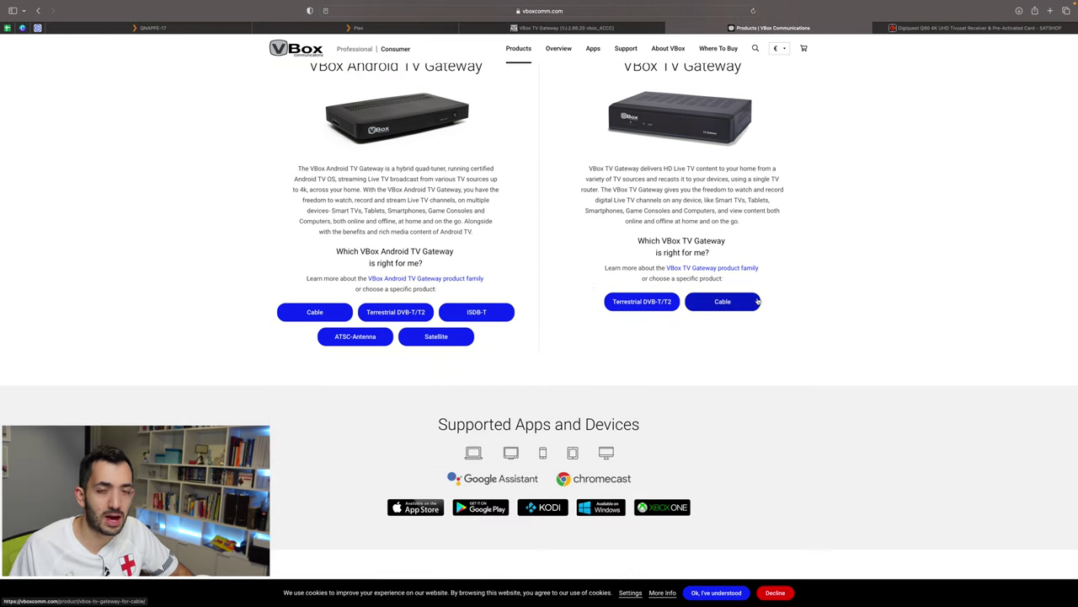
# View the Plex Live TV & DVR settings with the gateway's 150 channels and IP address.
pyautogui.click(374, 29)
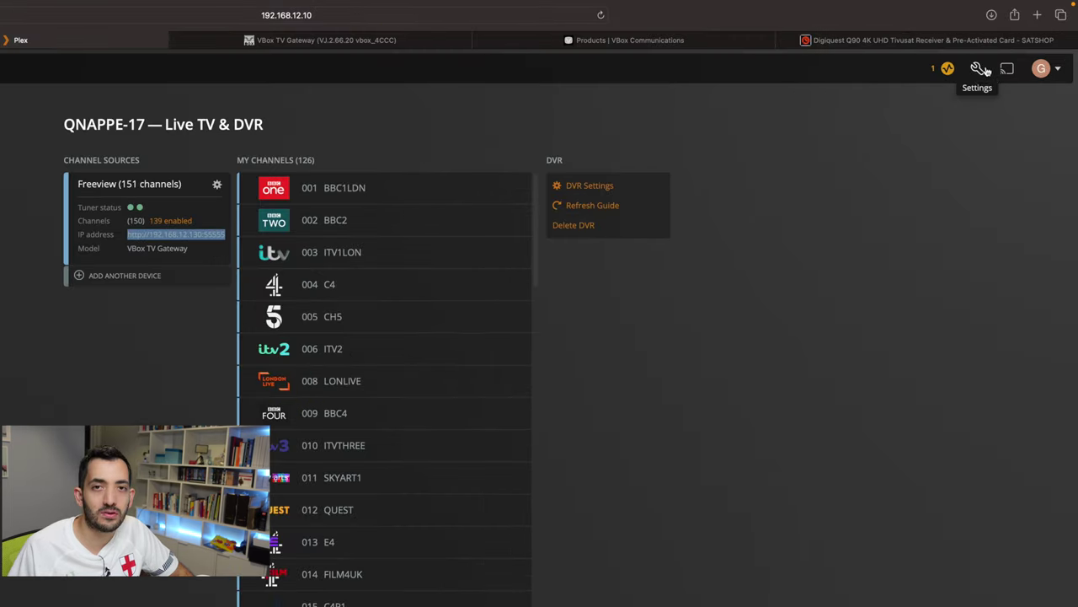
pyautogui.click(1009, 47)
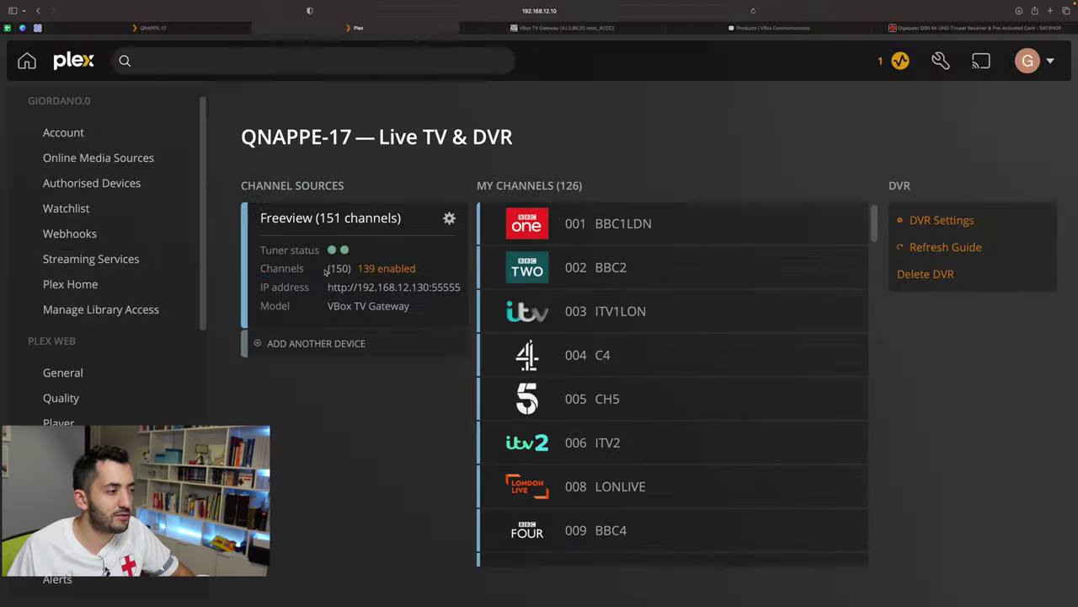
pyautogui.doubleClick(348, 268)
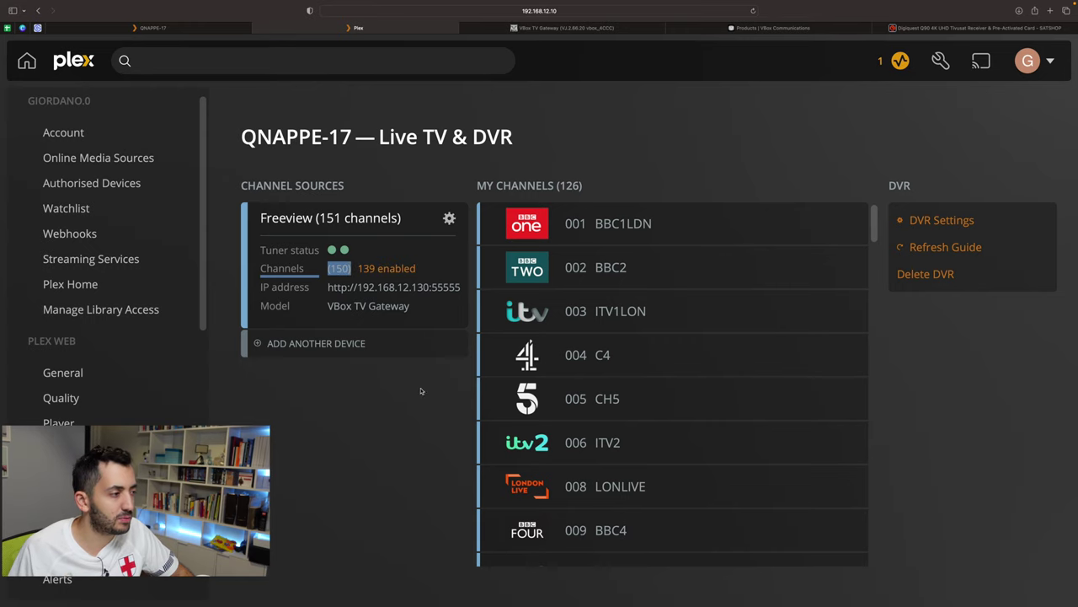
pyautogui.click(350, 306)
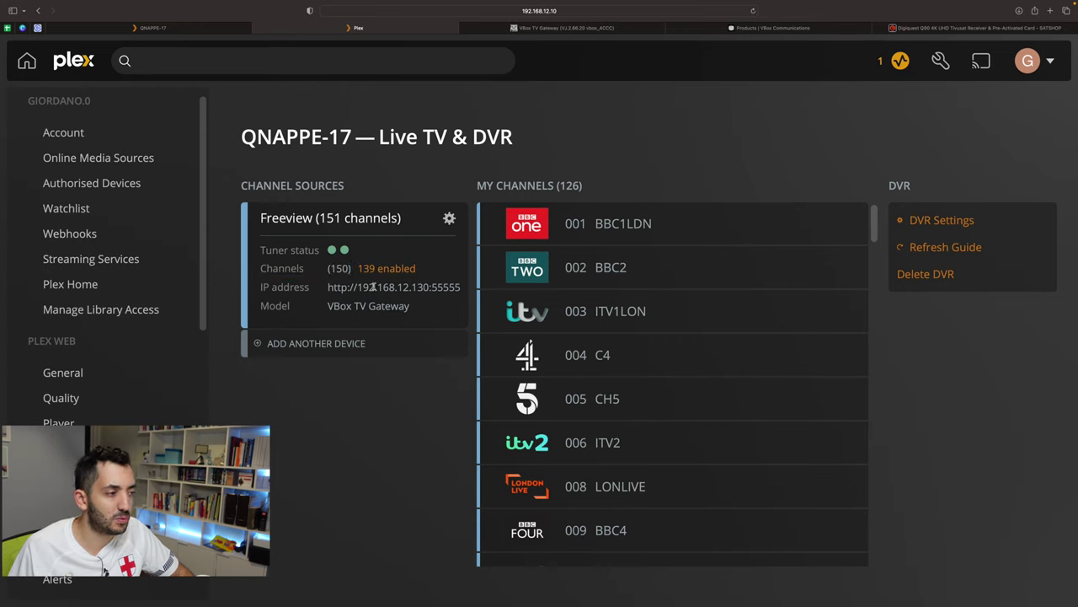
pyautogui.moveTo(361, 287); pyautogui.dragTo(430, 287)
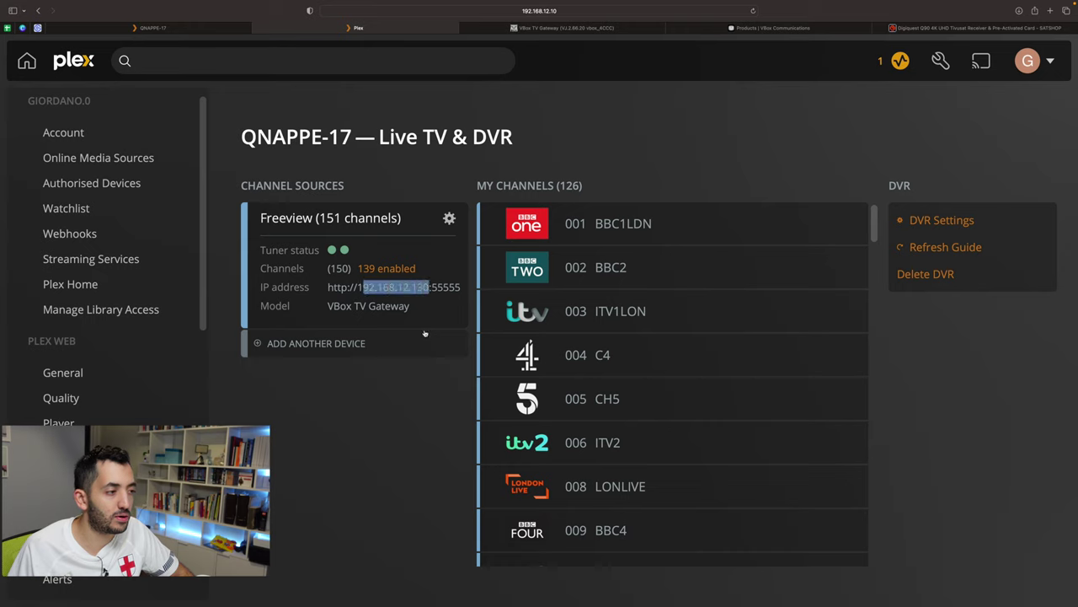
pyautogui.tripleClick(416, 308)
pyautogui.click(417, 313)
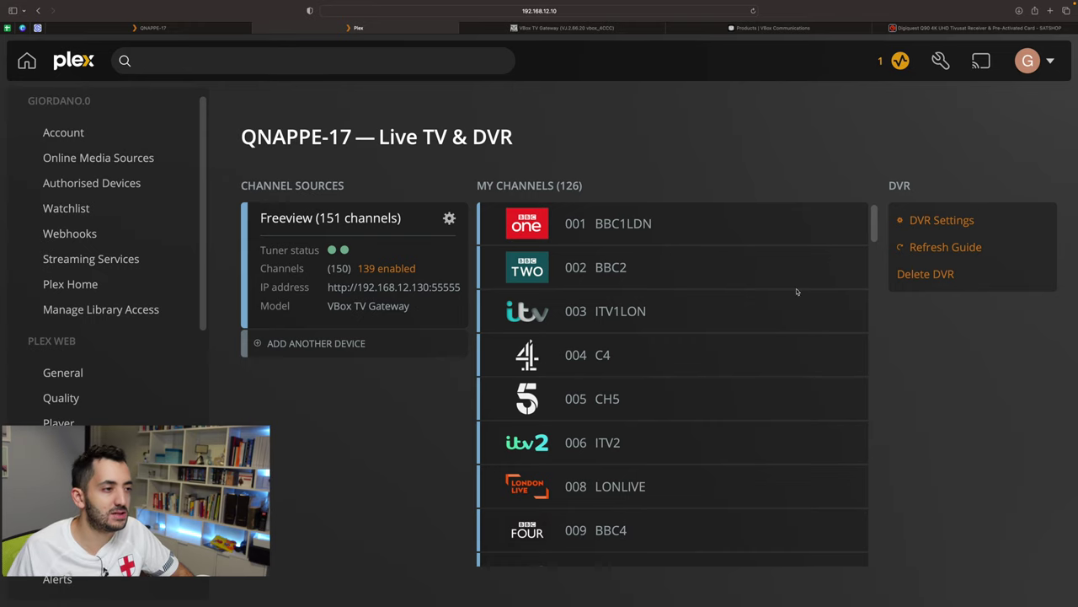
# Bring up the DVR Settings for the QNAPPE-17 setup.
pyautogui.scroll(-8, 637, 275)
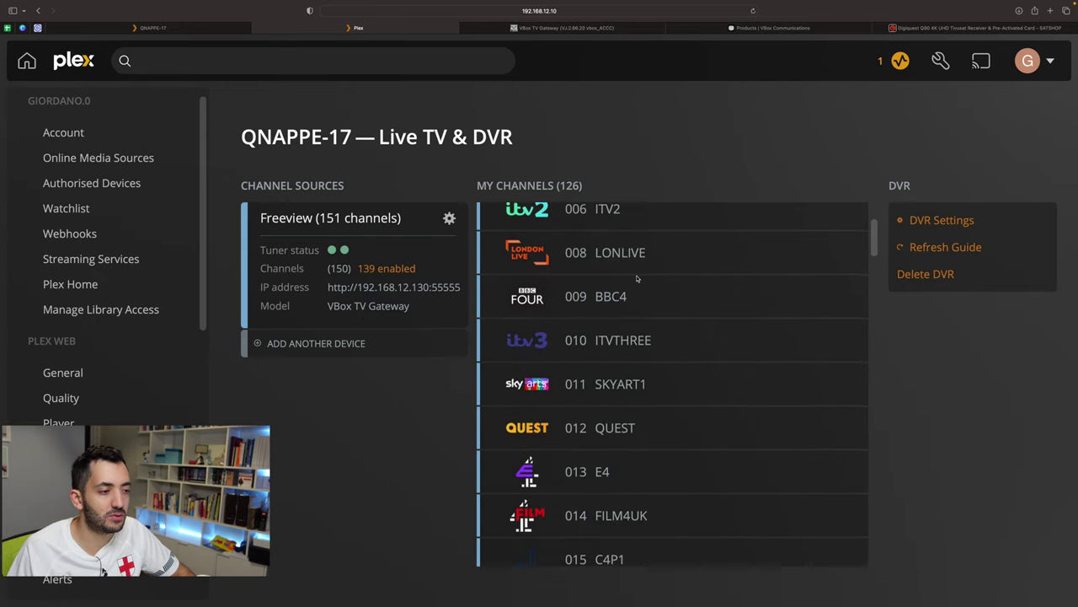
pyautogui.scroll(8, 637, 279)
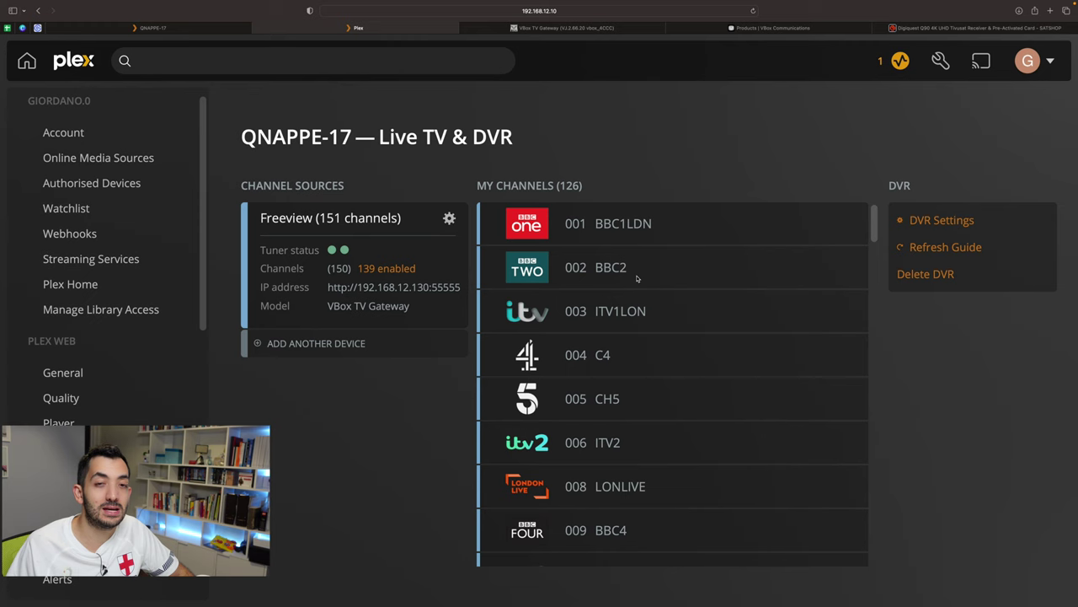
pyautogui.click(932, 220)
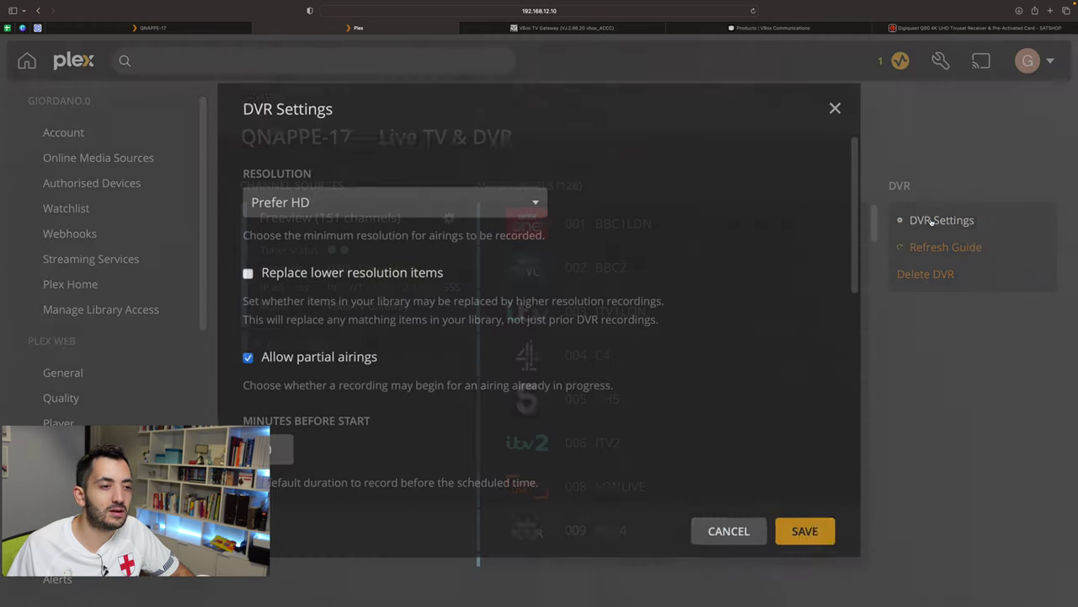
pyautogui.click(352, 202)
pyautogui.click(607, 202)
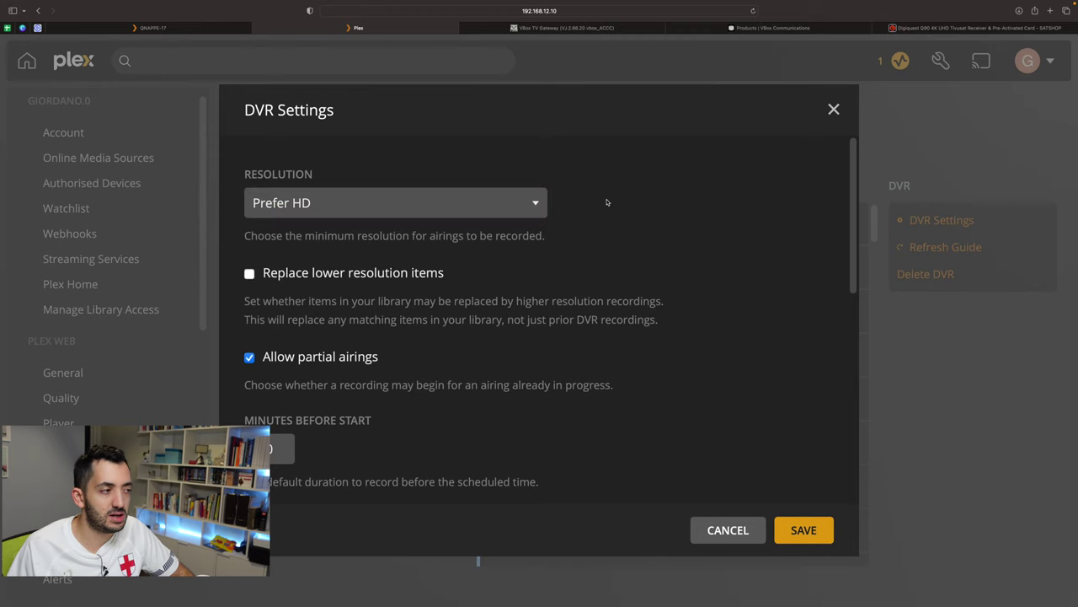
pyautogui.scroll(-2, 607, 203)
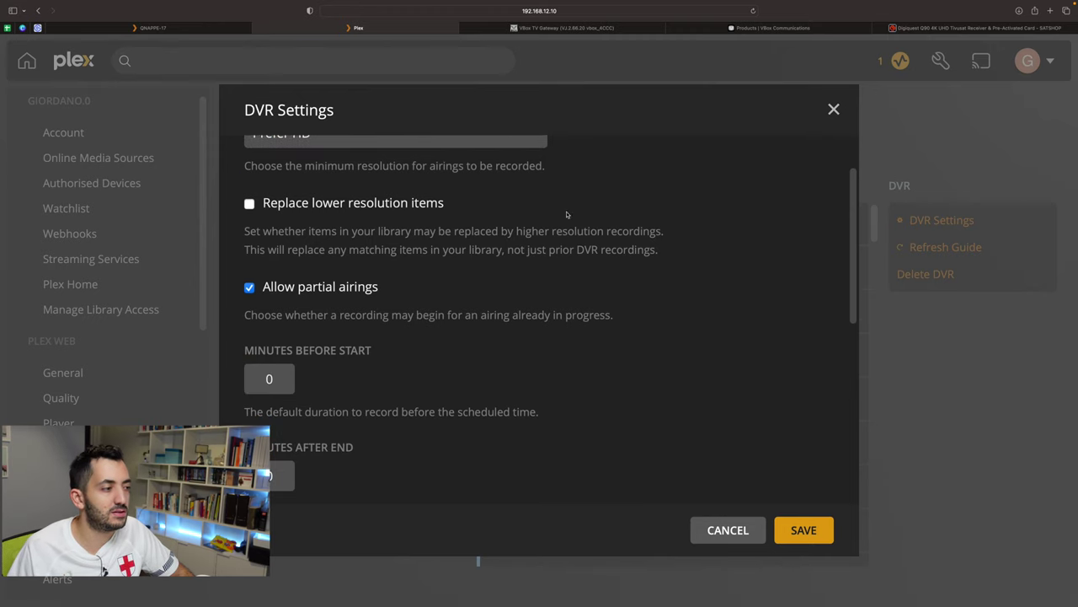
pyautogui.scroll(-5, 357, 286)
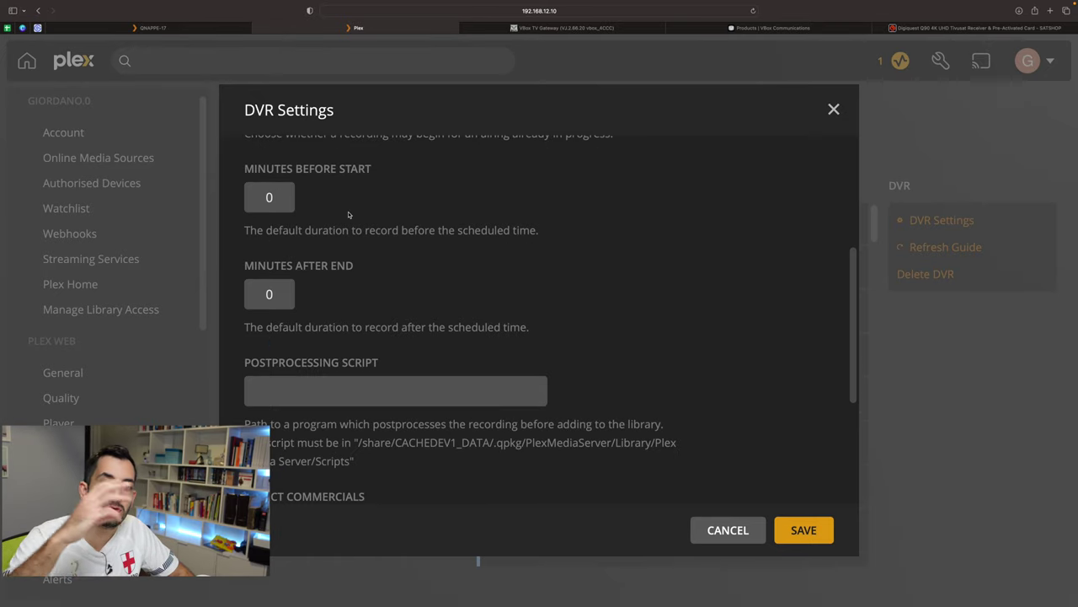
pyautogui.scroll(-6, 348, 214)
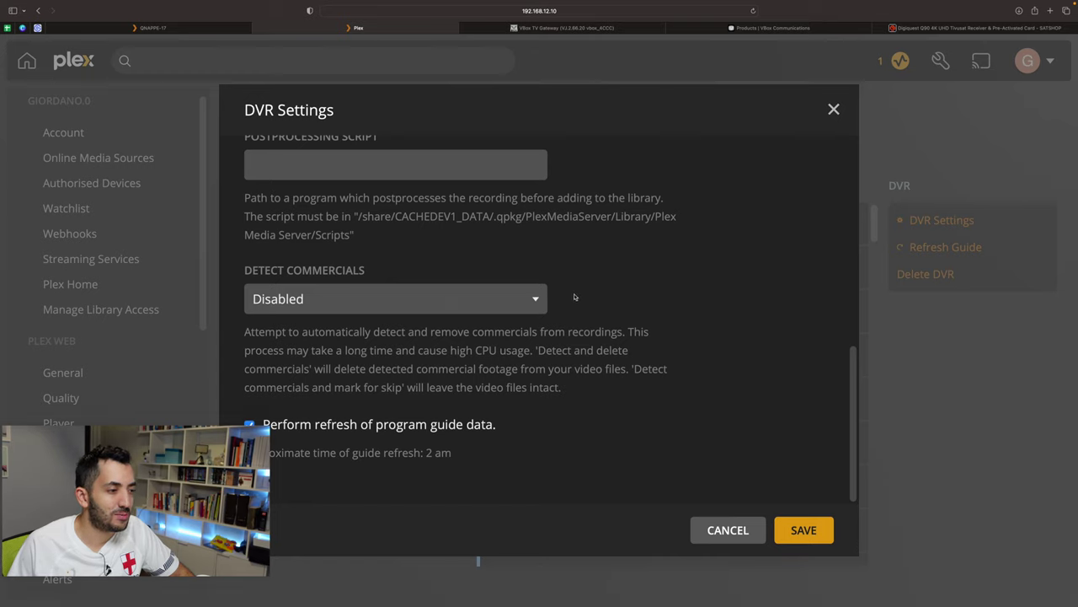
pyautogui.click(531, 299)
pyautogui.click(677, 285)
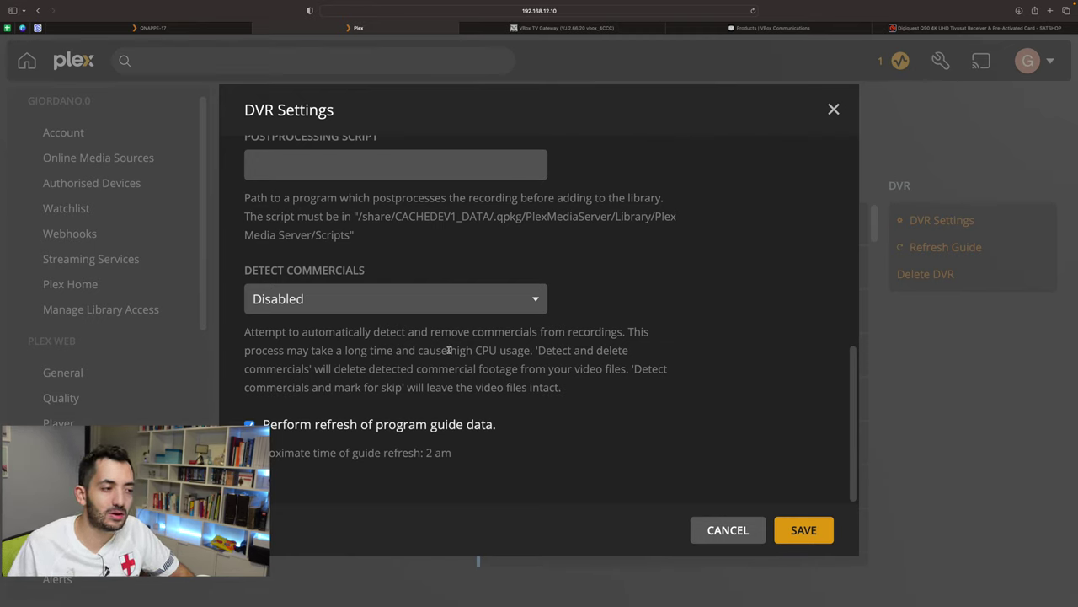
pyautogui.moveTo(449, 350); pyautogui.dragTo(515, 350)
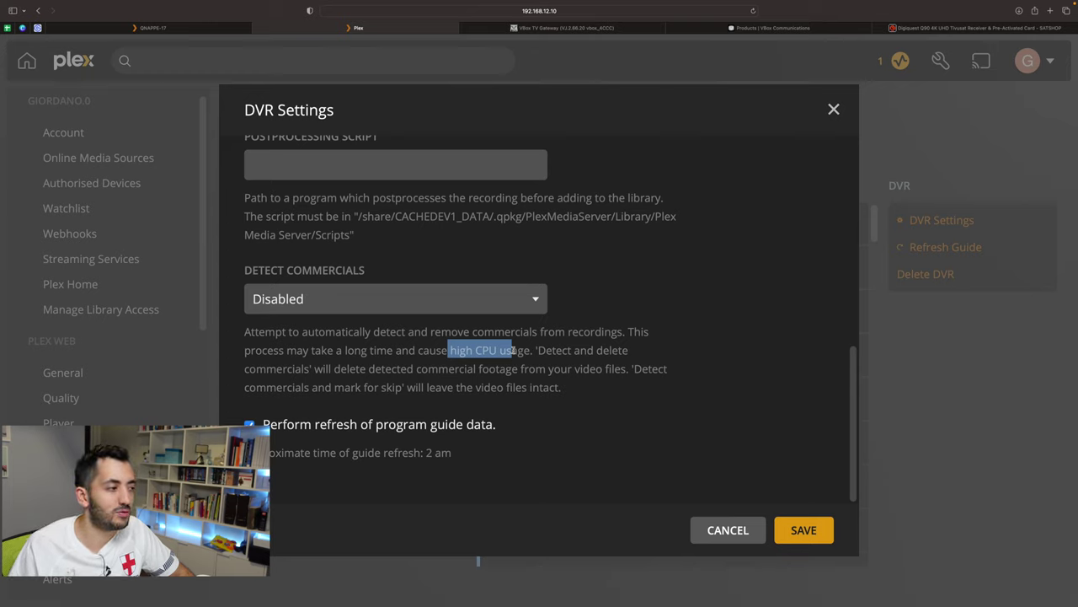
pyautogui.click(374, 308)
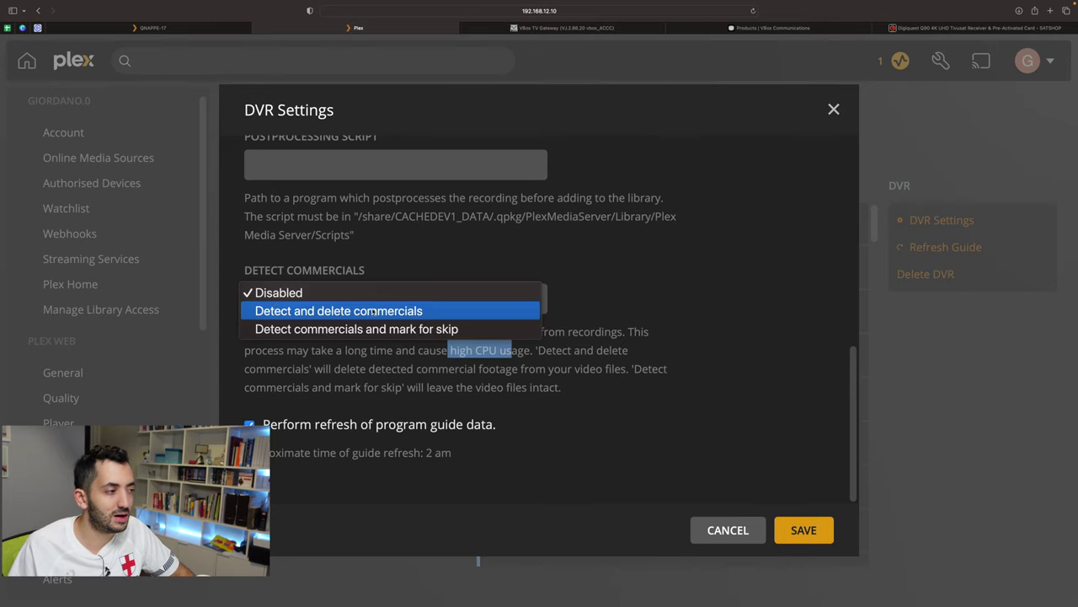
pyautogui.click(656, 279)
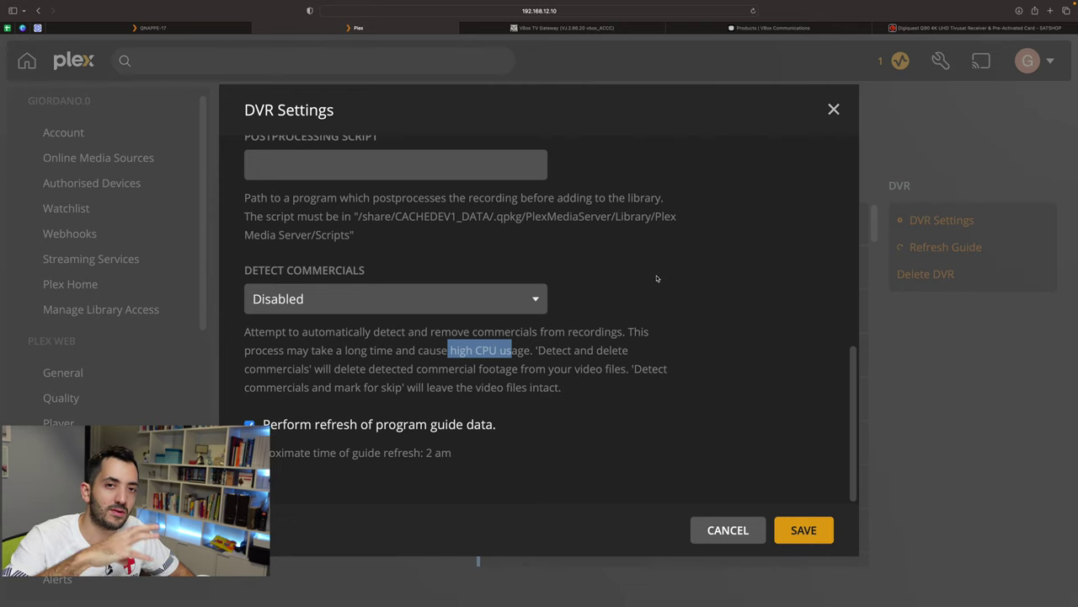
pyautogui.click(657, 279)
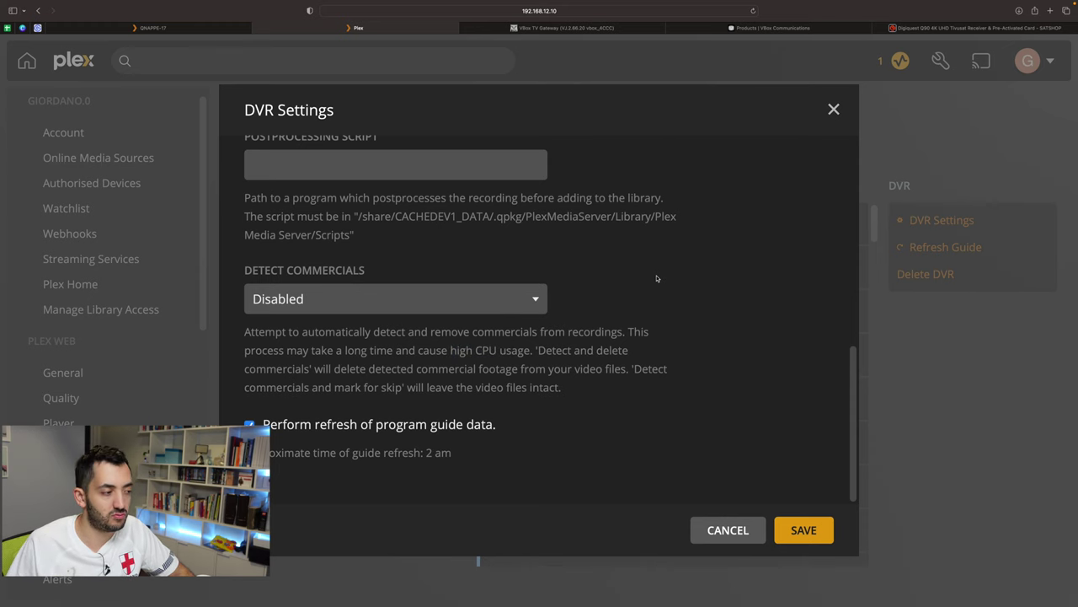
pyautogui.press('Escape')
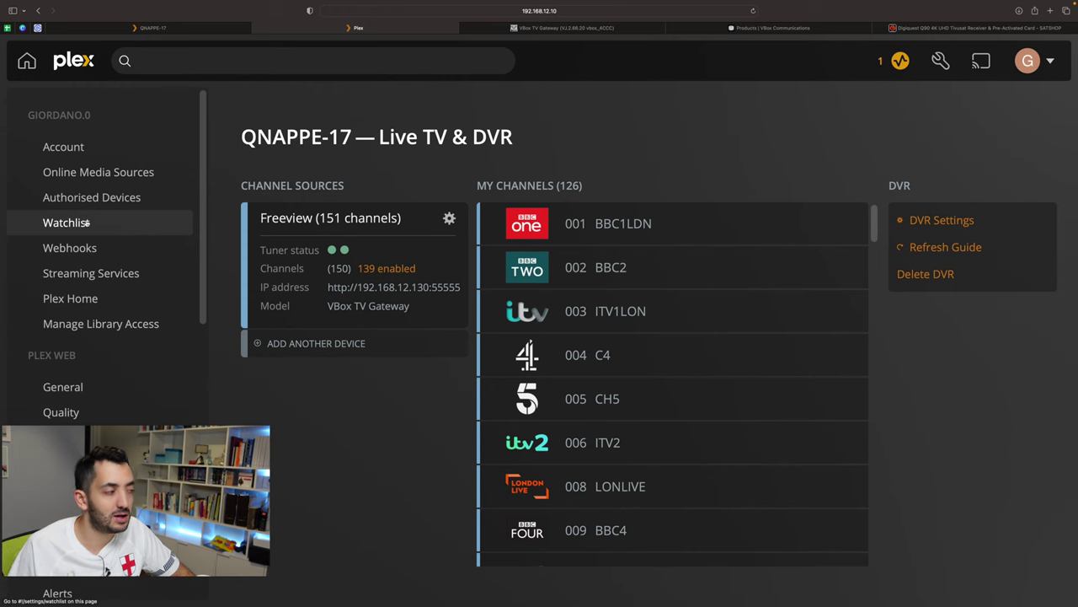
# Go from the Plex home page to the Live TV programme guide.
pyautogui.click(26, 61)
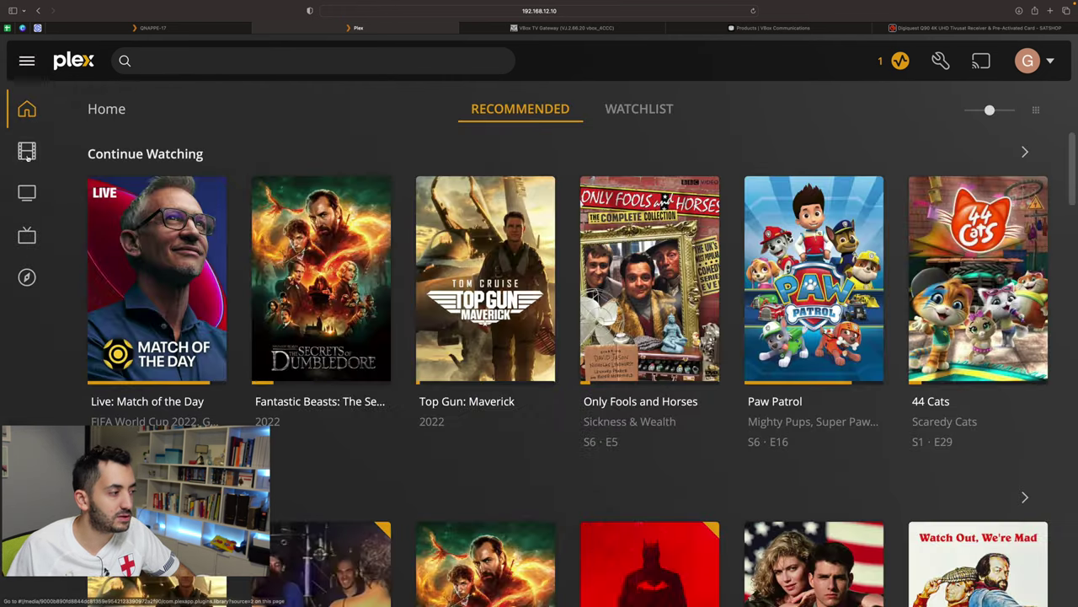
pyautogui.moveTo(27, 239)
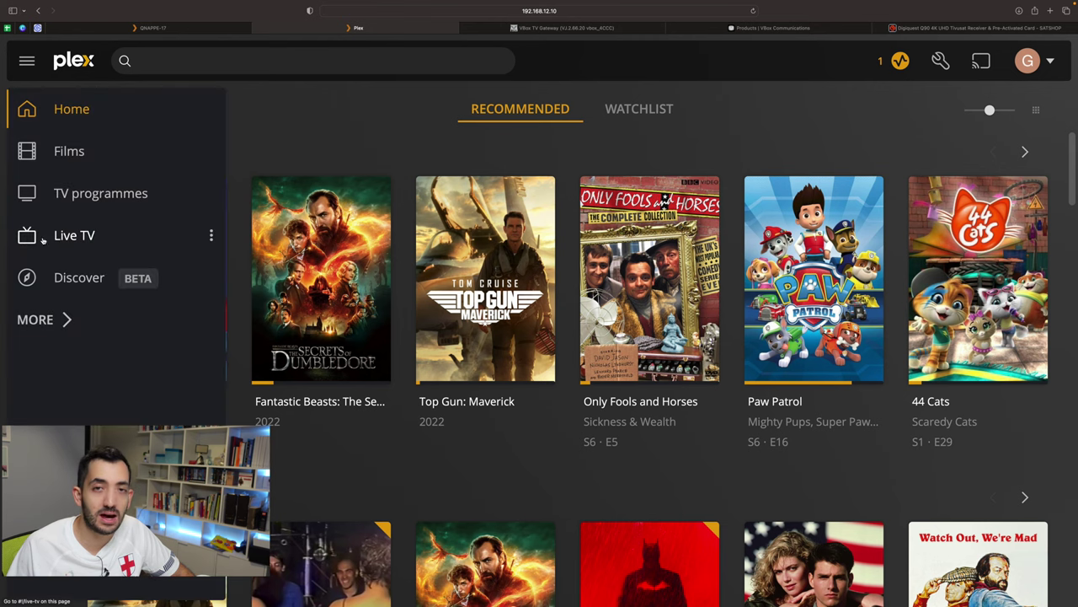
pyautogui.click(51, 236)
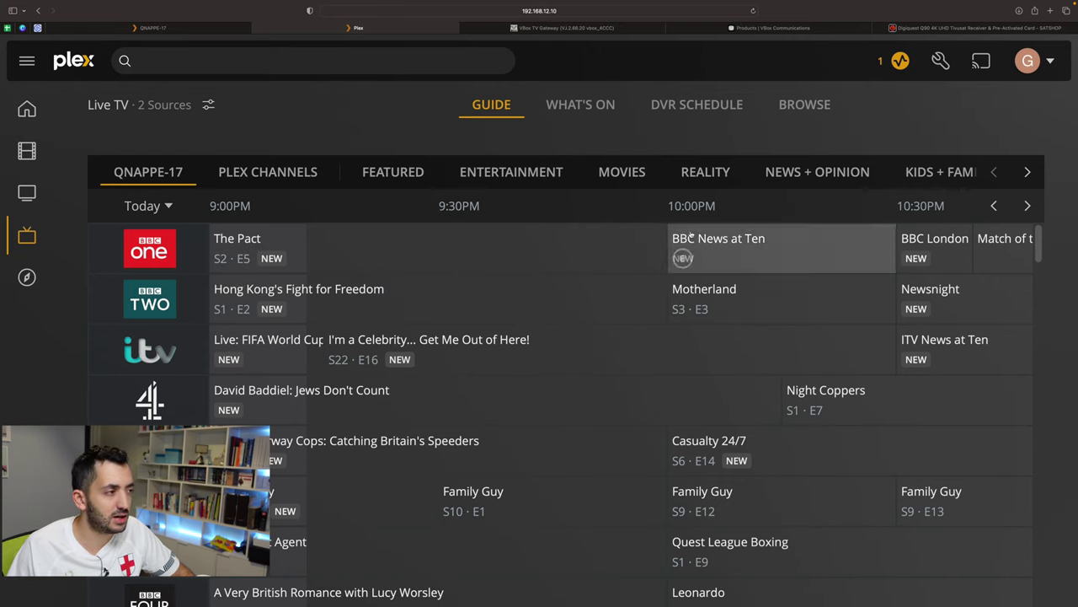
# Show QNAPPE-17 channels and expand Tuesday's 3:30 Live: Match of the Day airing.
pyautogui.click(394, 173)
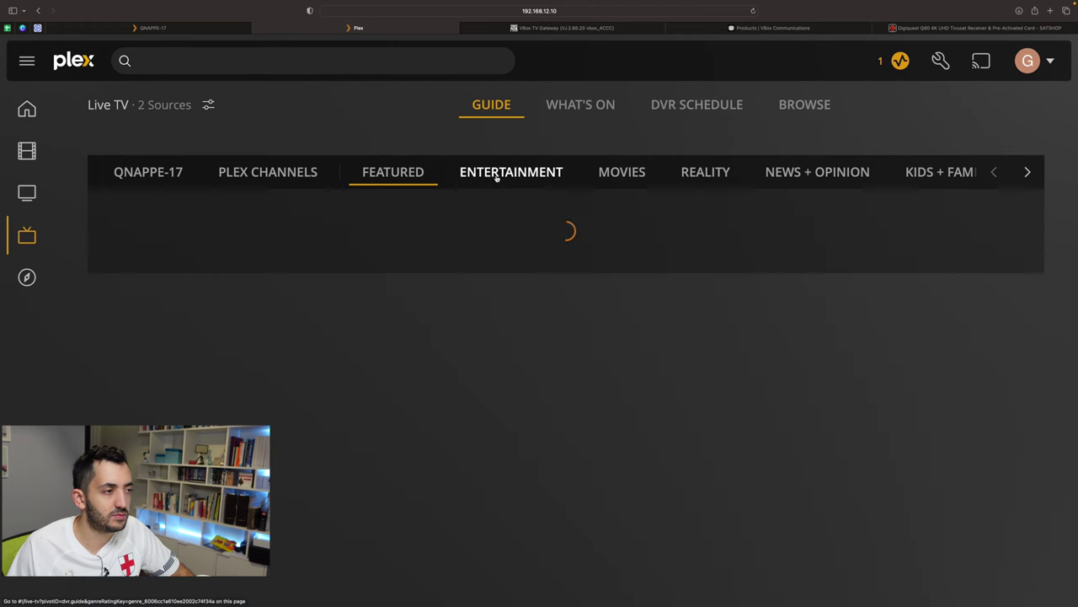
pyautogui.click(510, 173)
pyautogui.click(630, 173)
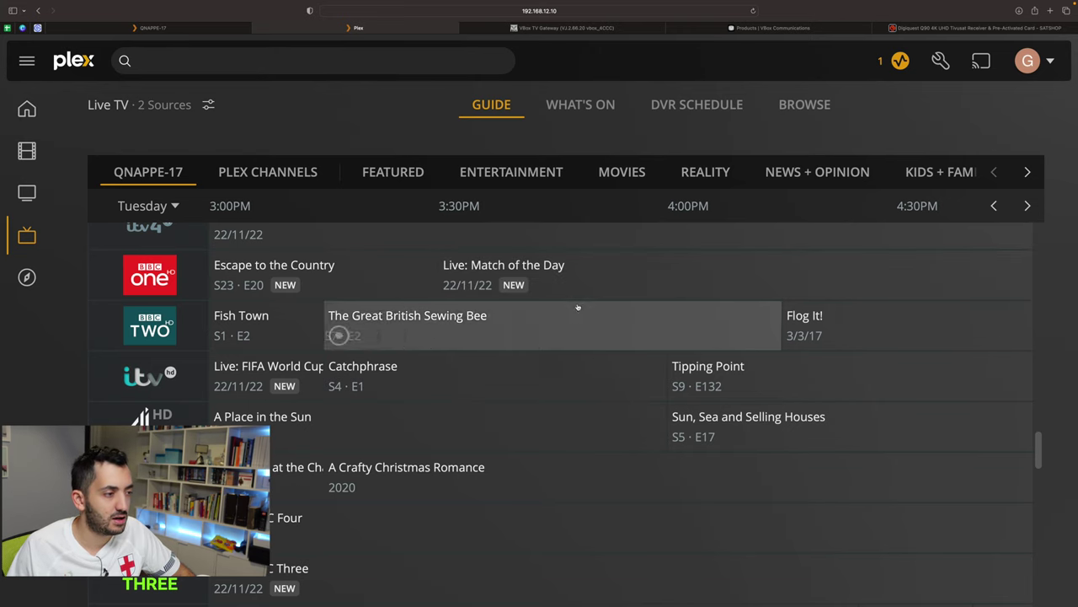
pyautogui.click(523, 268)
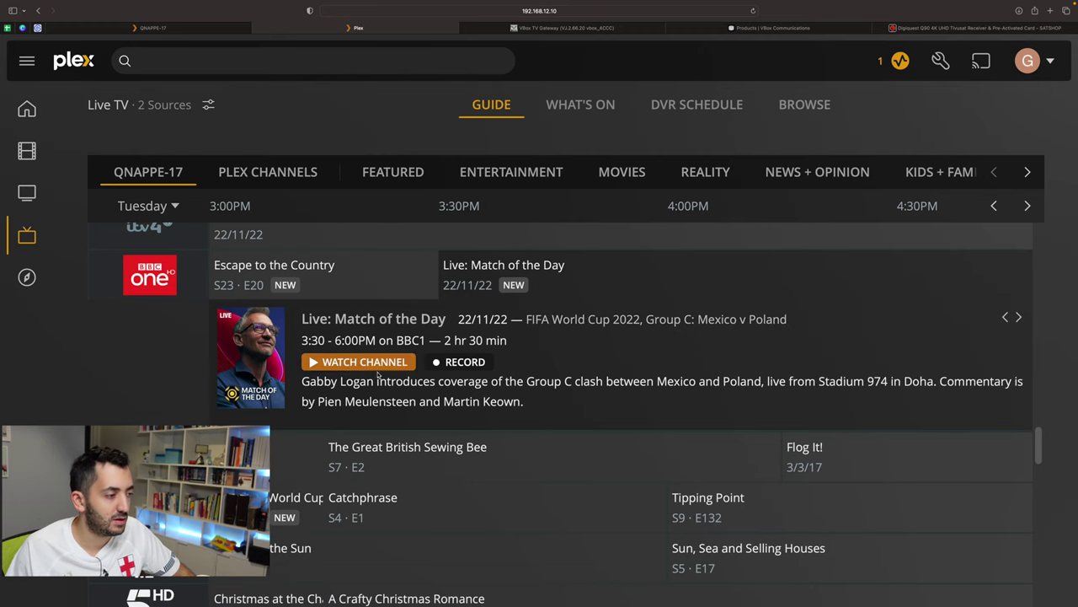
# Record all Live: Match of the Day events, new airings only, into TV programmes.
pyautogui.click(444, 363)
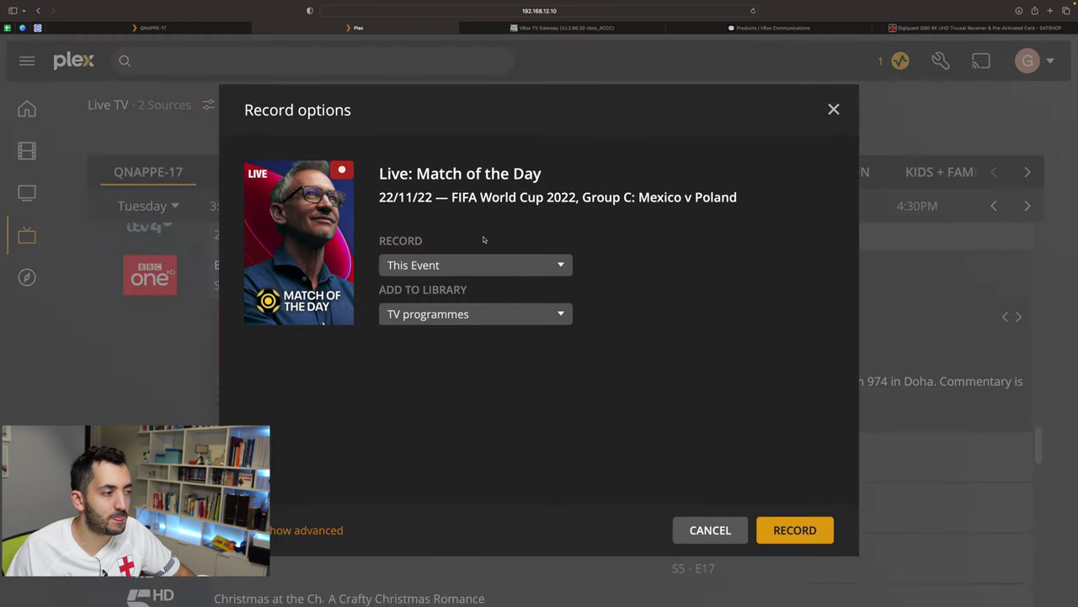
pyautogui.click(414, 268)
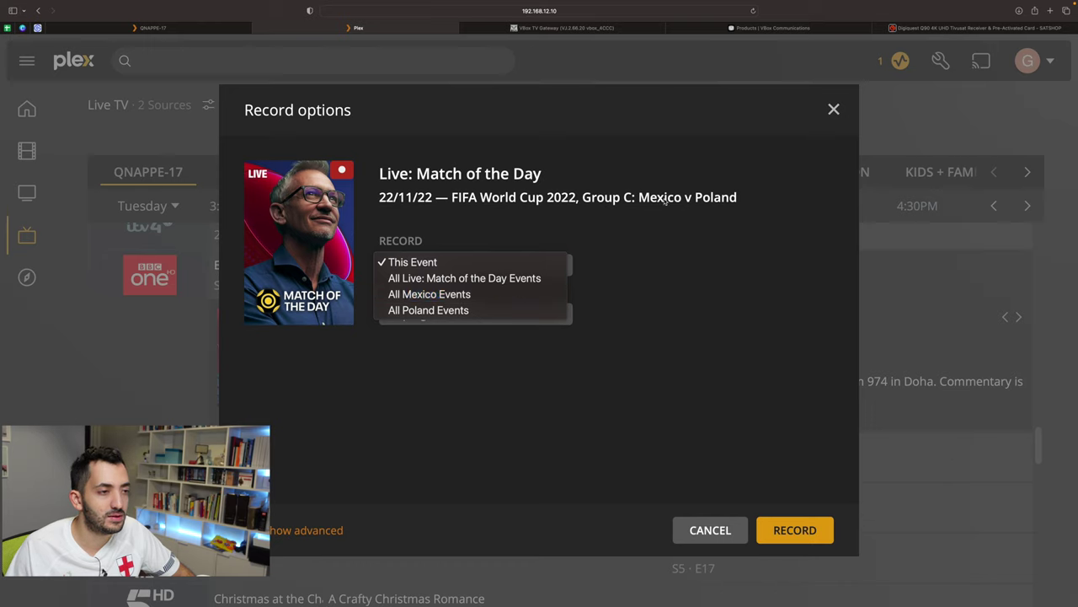
pyautogui.click(426, 280)
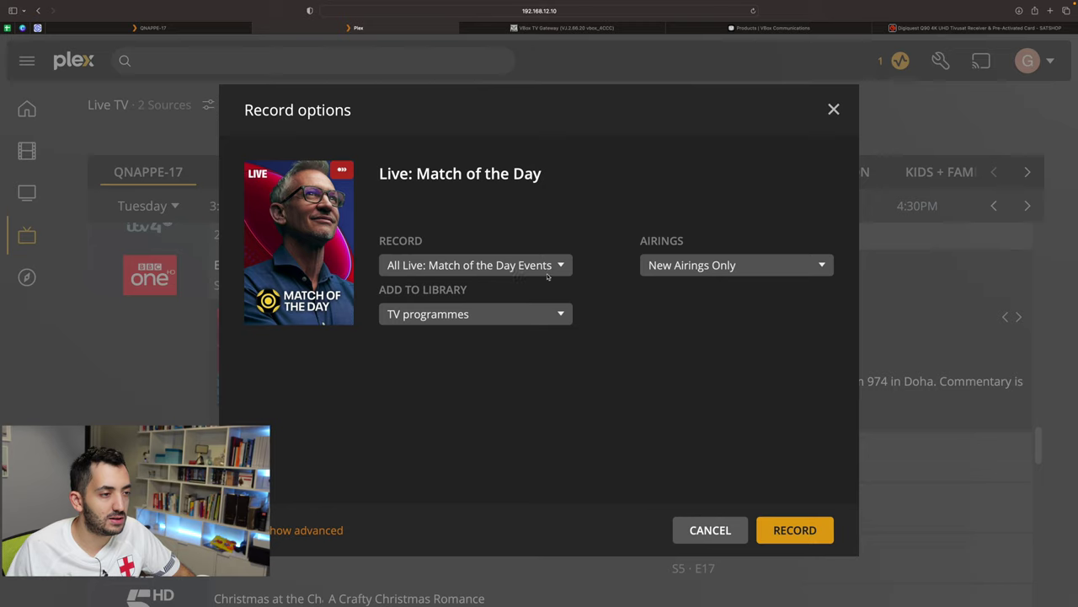
pyautogui.click(703, 266)
pyautogui.click(601, 309)
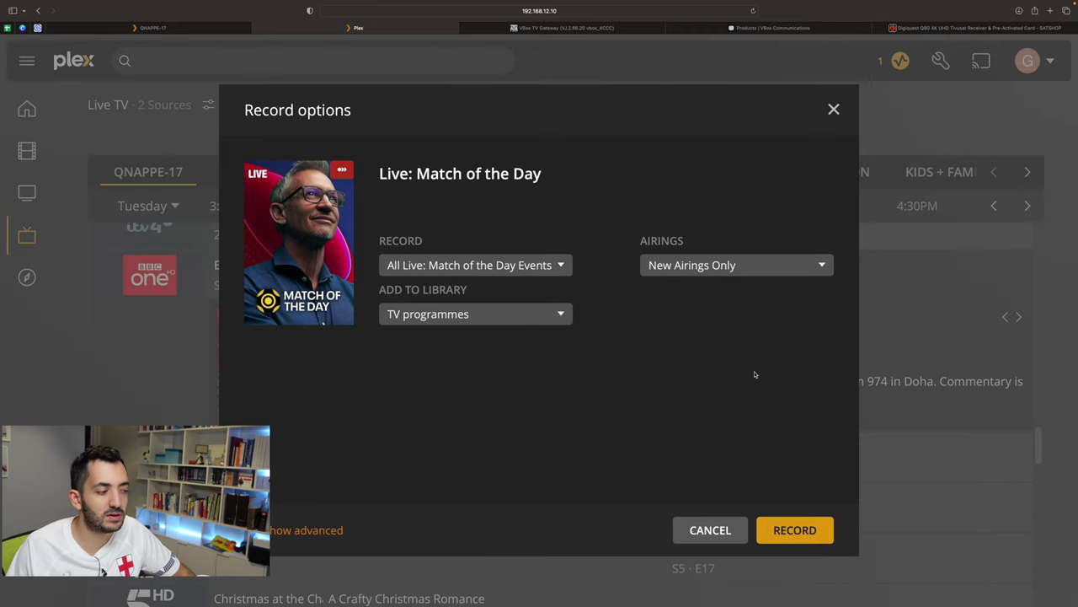
pyautogui.click(277, 531)
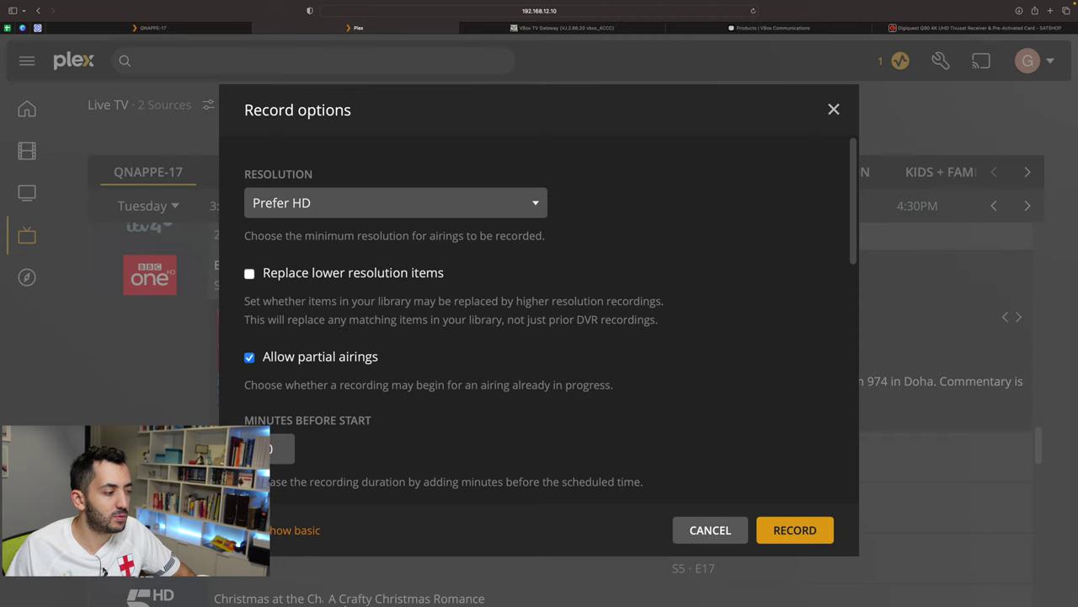
pyautogui.click(287, 532)
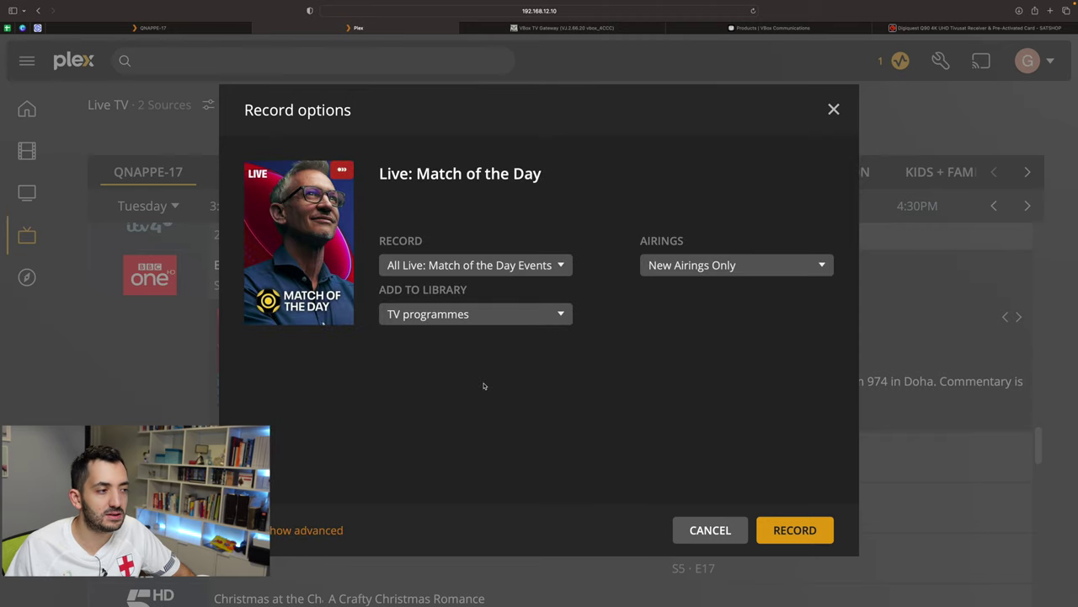
pyautogui.click(813, 532)
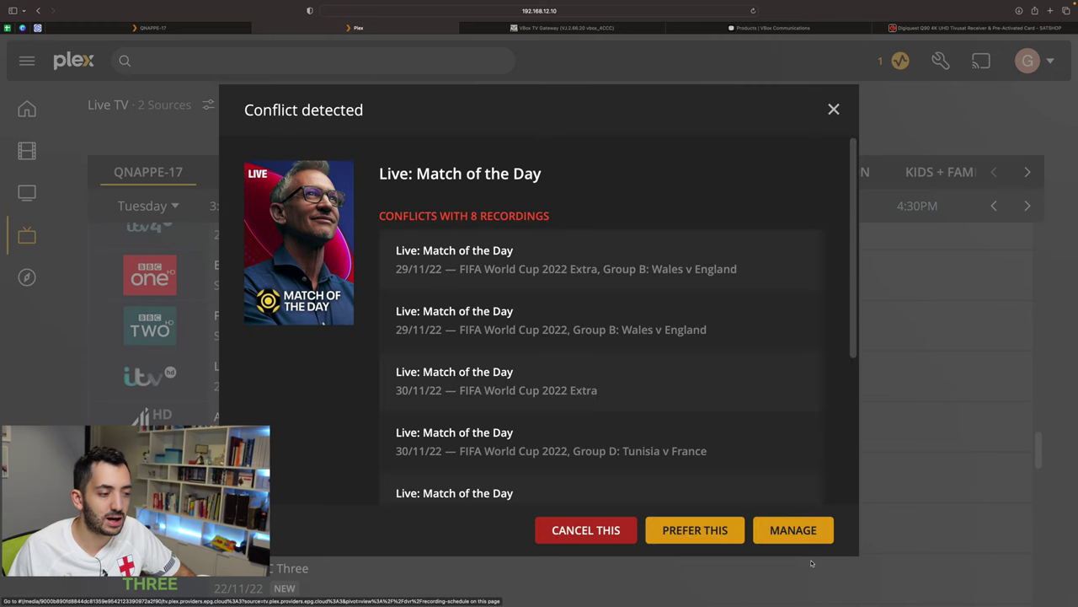
# Manage the conflicts and rank Live: Match of the Day above The Proclamation of HM The King.
pyautogui.click(772, 532)
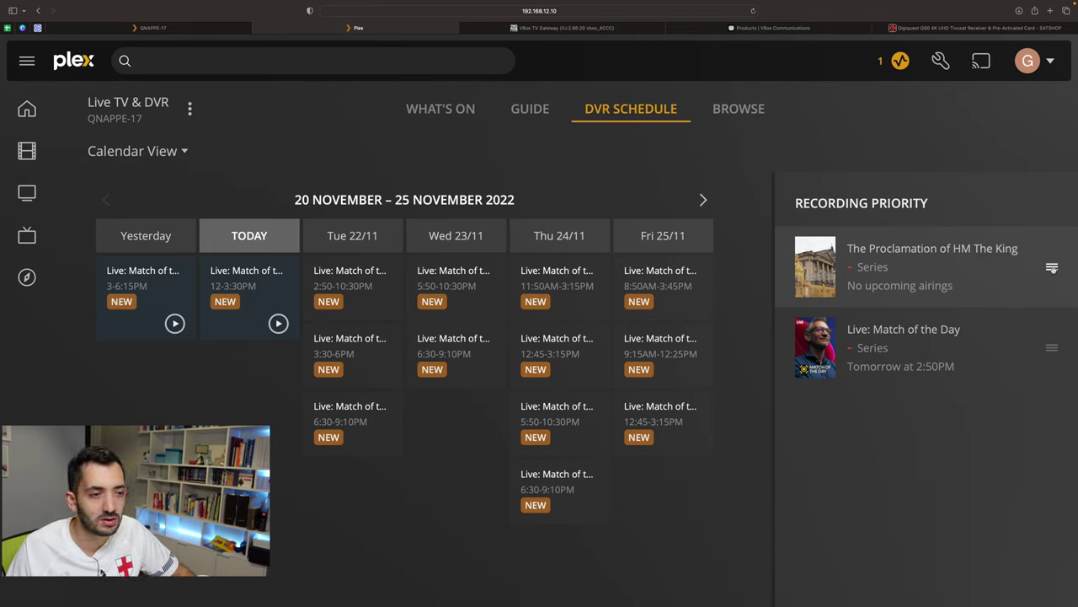
pyautogui.moveTo(1053, 269); pyautogui.dragTo(1052, 393)
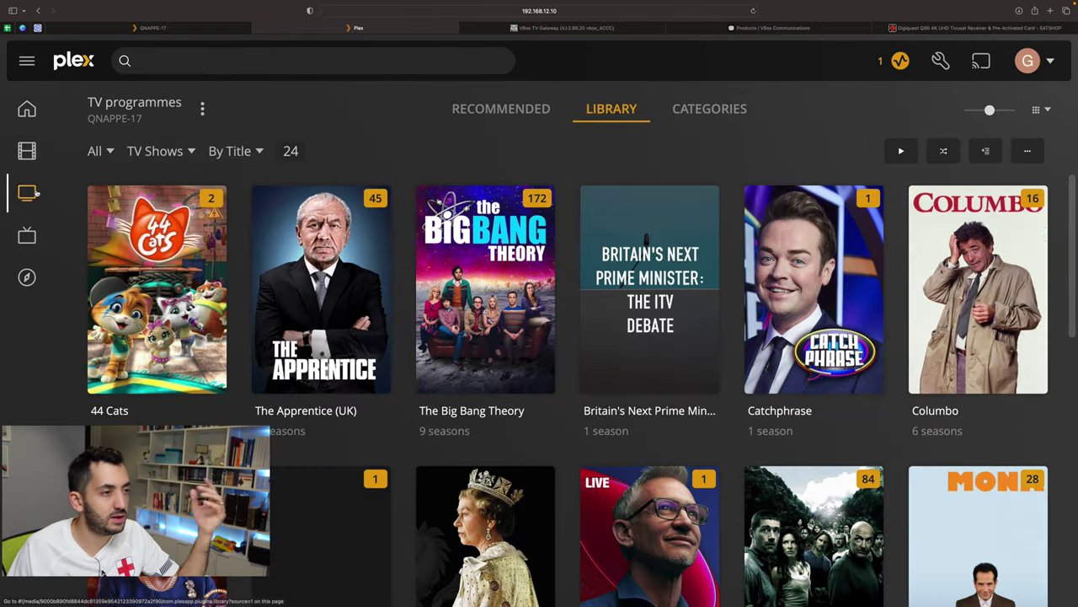
# Open the Live: Match of the Day show and its Season 2022 page.
pyautogui.scroll(-3, 588, 226)
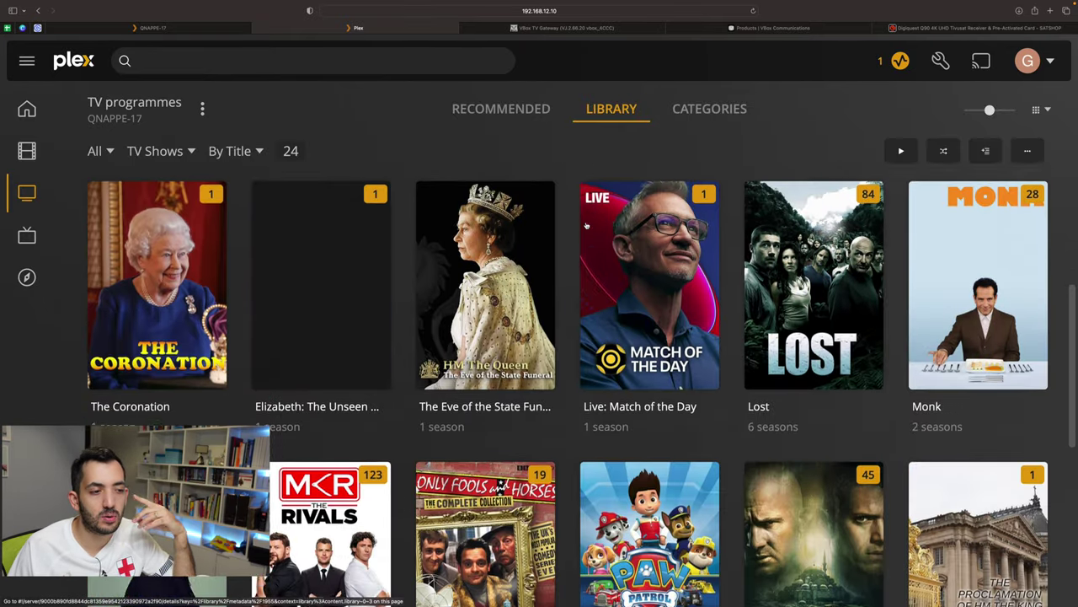
pyautogui.scroll(-2, 587, 226)
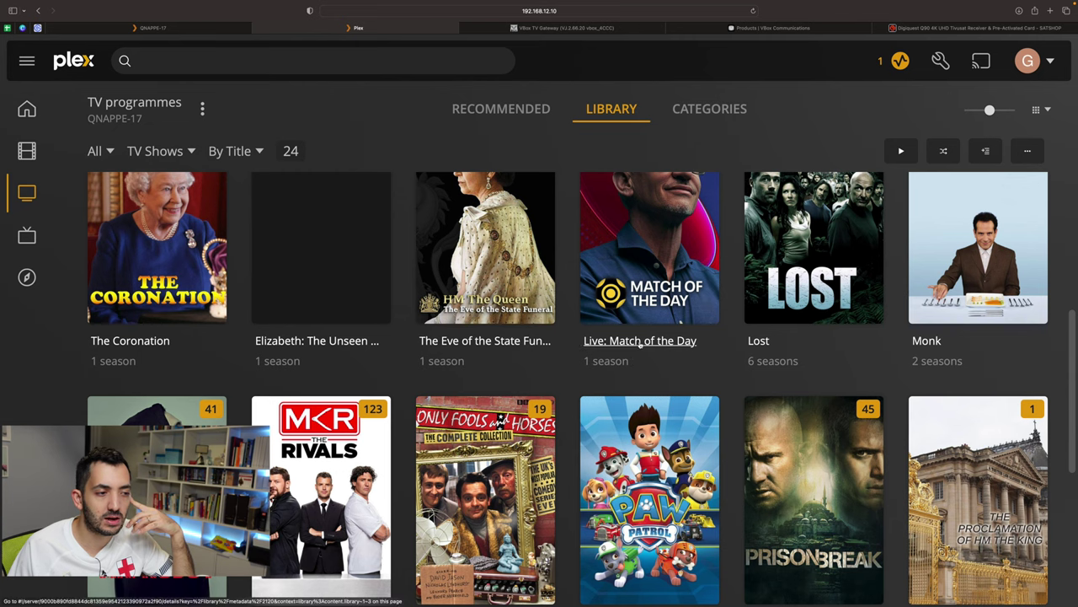
pyautogui.click(640, 341)
pyautogui.scroll(-2, 256, 376)
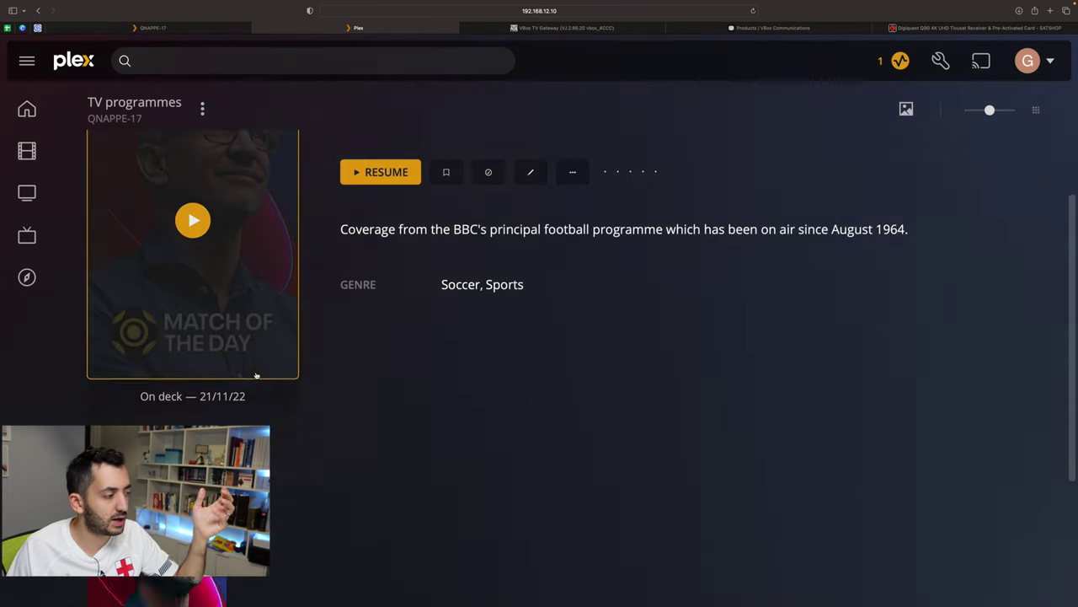
pyautogui.scroll(-3, 257, 375)
pyautogui.click(157, 354)
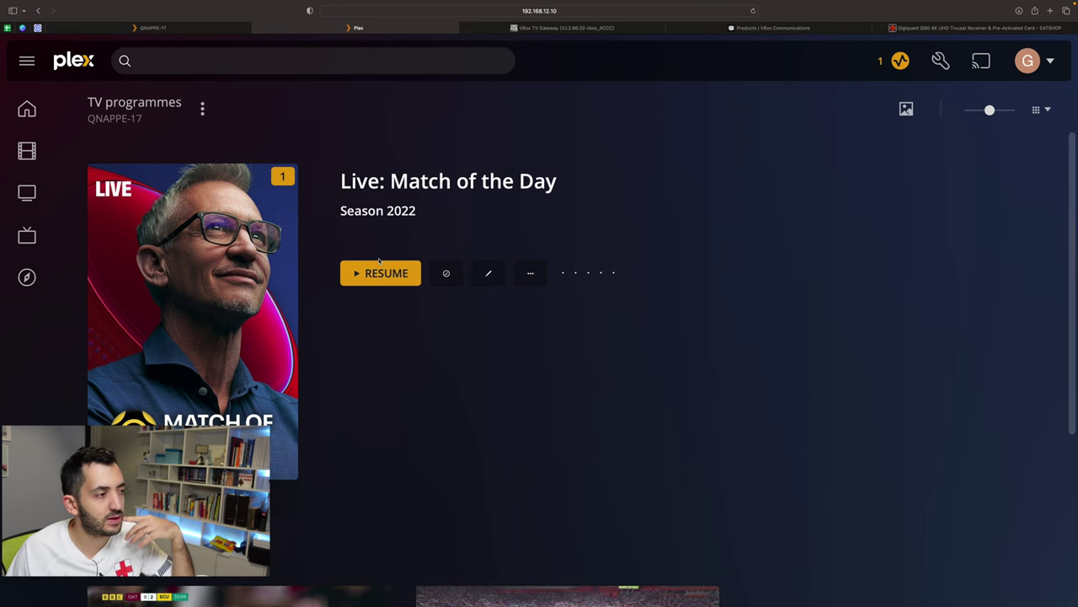
# Play the recorded England v Iran episode.
pyautogui.scroll(-2, 379, 262)
pyautogui.scroll(-1, 393, 267)
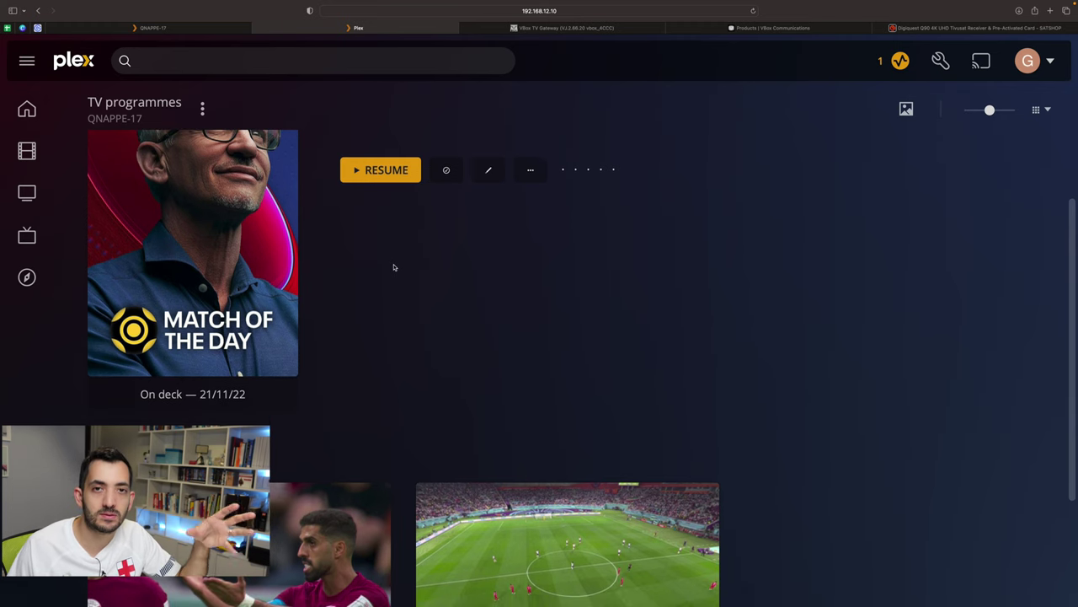
pyautogui.scroll(2, 393, 267)
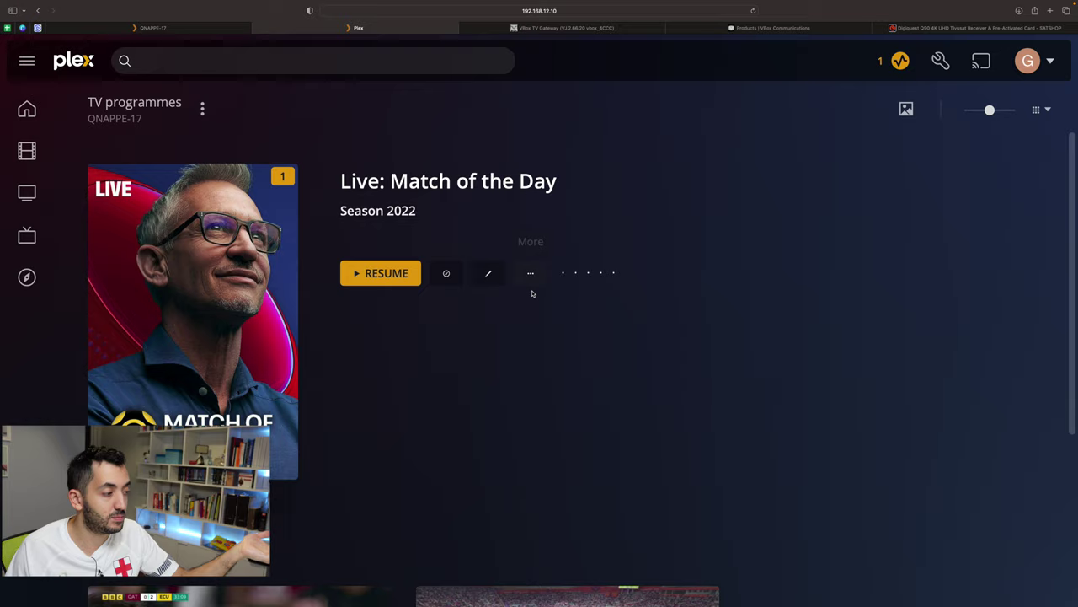
pyautogui.scroll(-5, 533, 293)
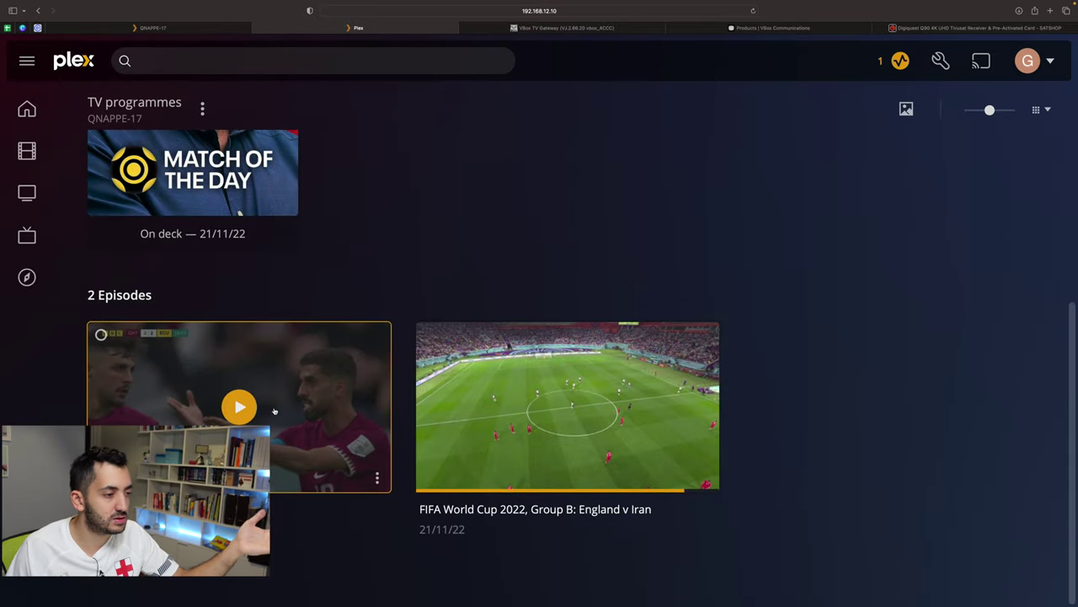
pyautogui.click(567, 408)
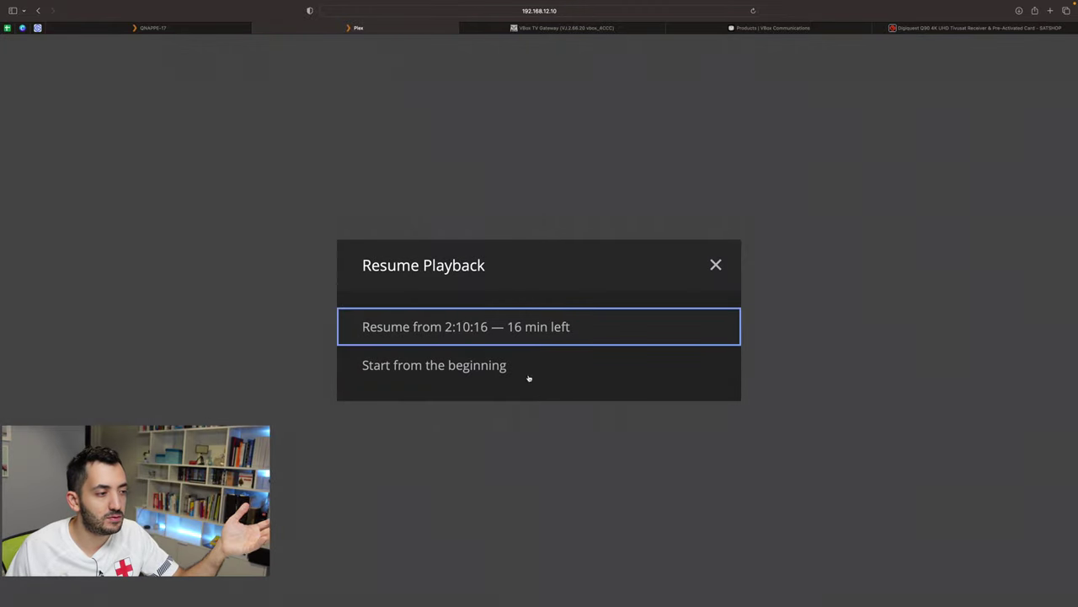
# Resume England v Iran from 2:10:16, pause at 2:10:25, and go full screen.
pyautogui.click(510, 338)
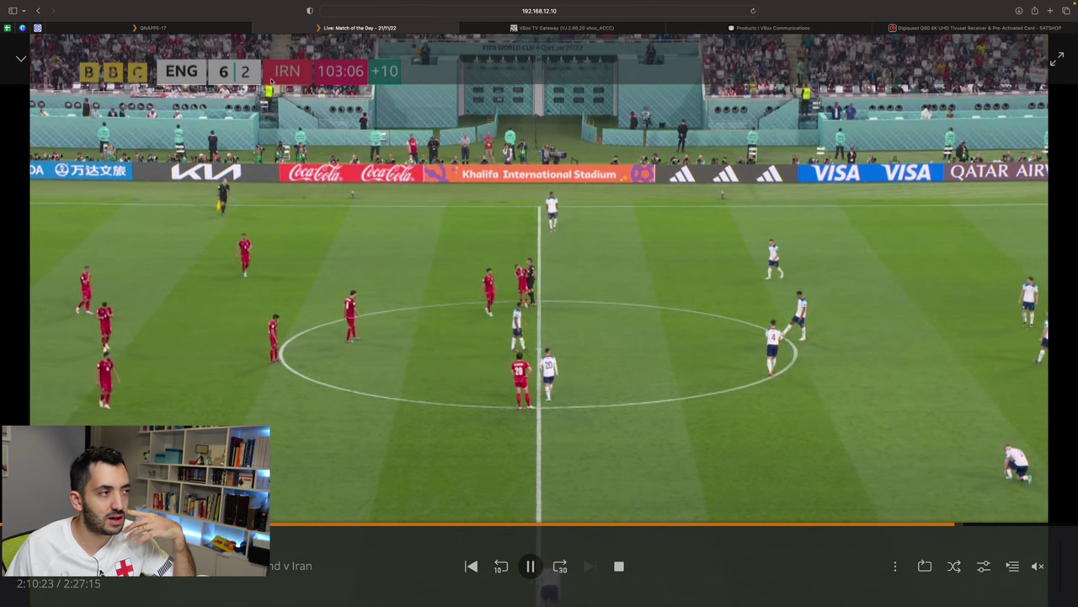
pyautogui.click(529, 566)
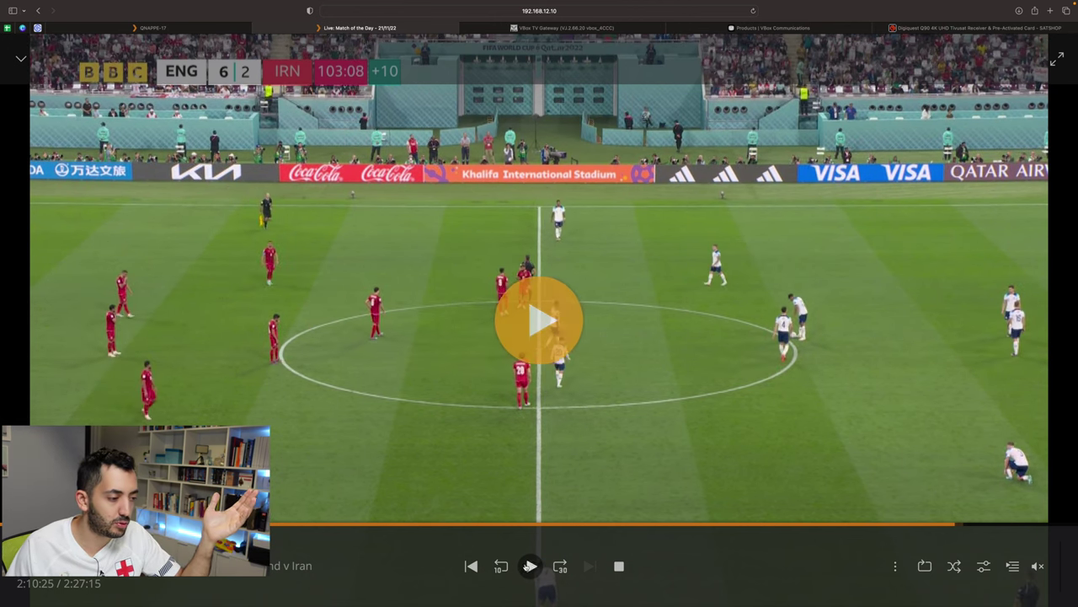
pyautogui.click(1058, 59)
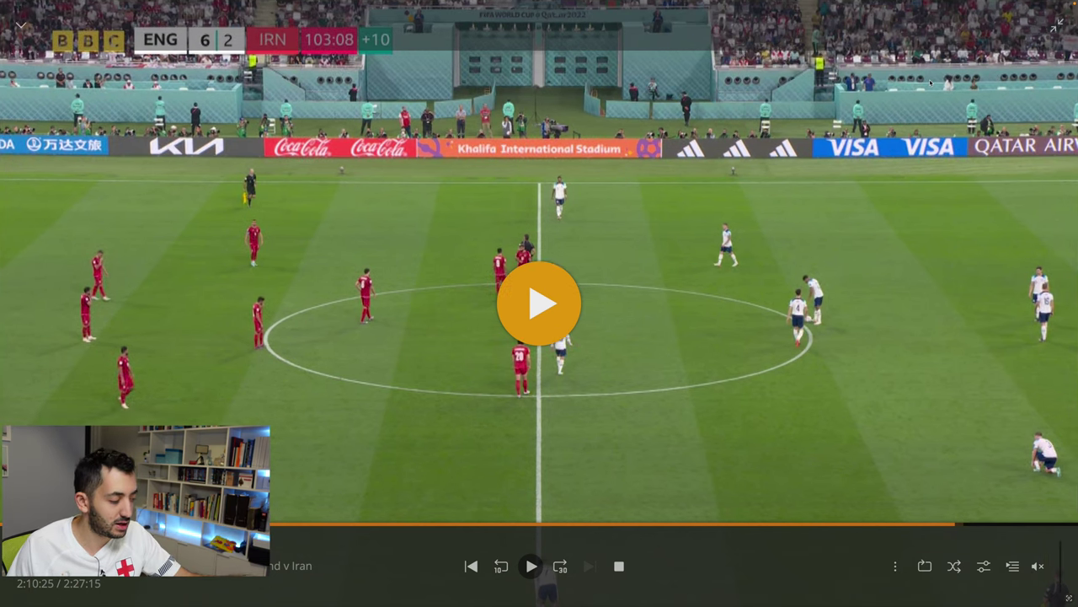
# Leave full screen and zoom File Station to read the Season 2022 TS recording.
pyautogui.press('Escape')
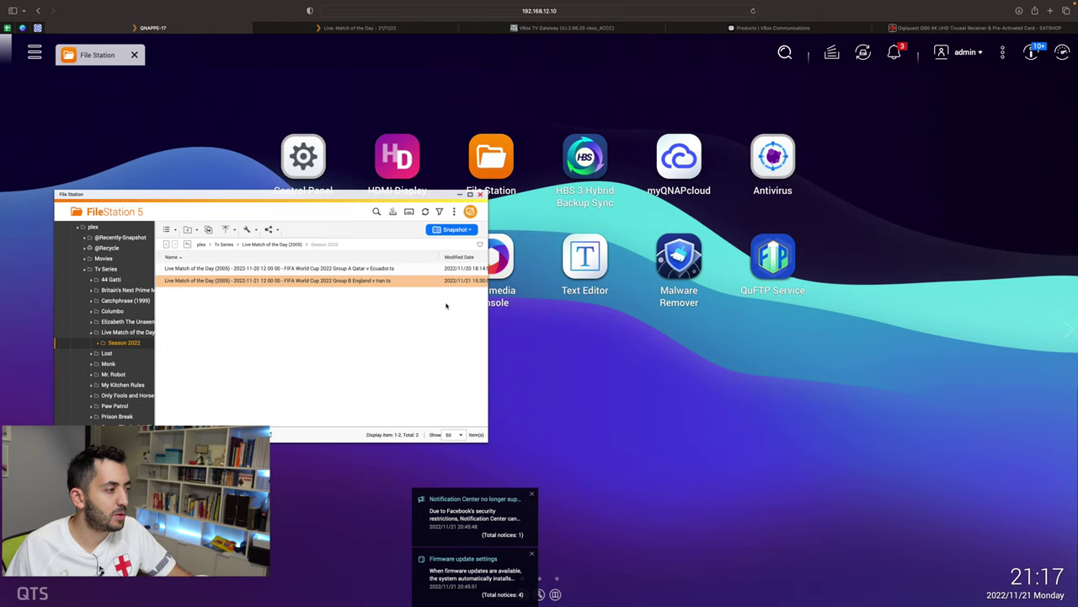
pyautogui.press('super+equal')
pyautogui.press('super+equal')
pyautogui.press('super+equal')
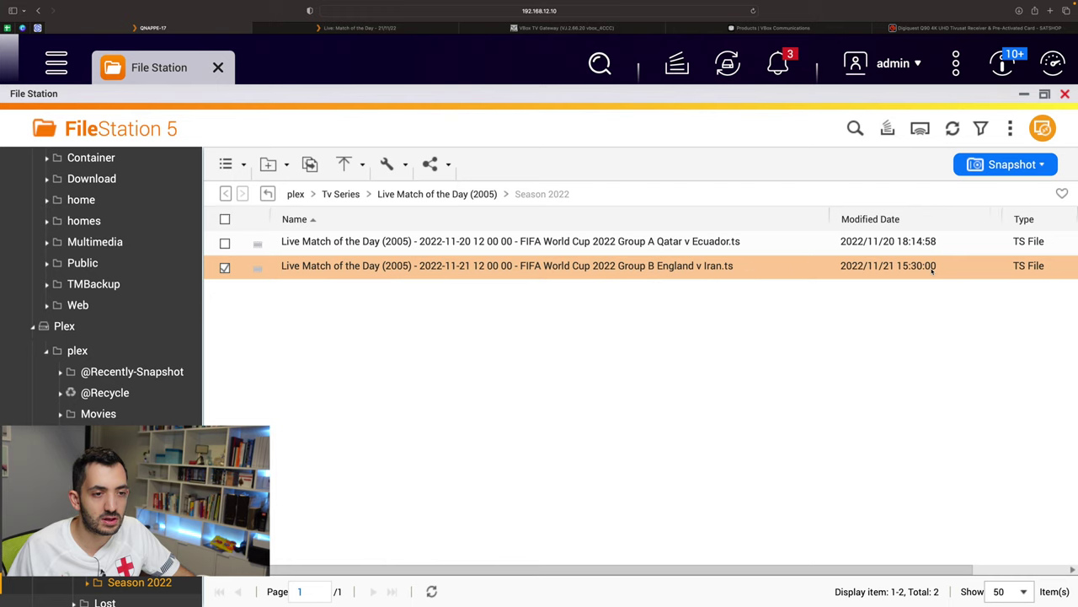
pyautogui.hscroll(3, 931, 269)
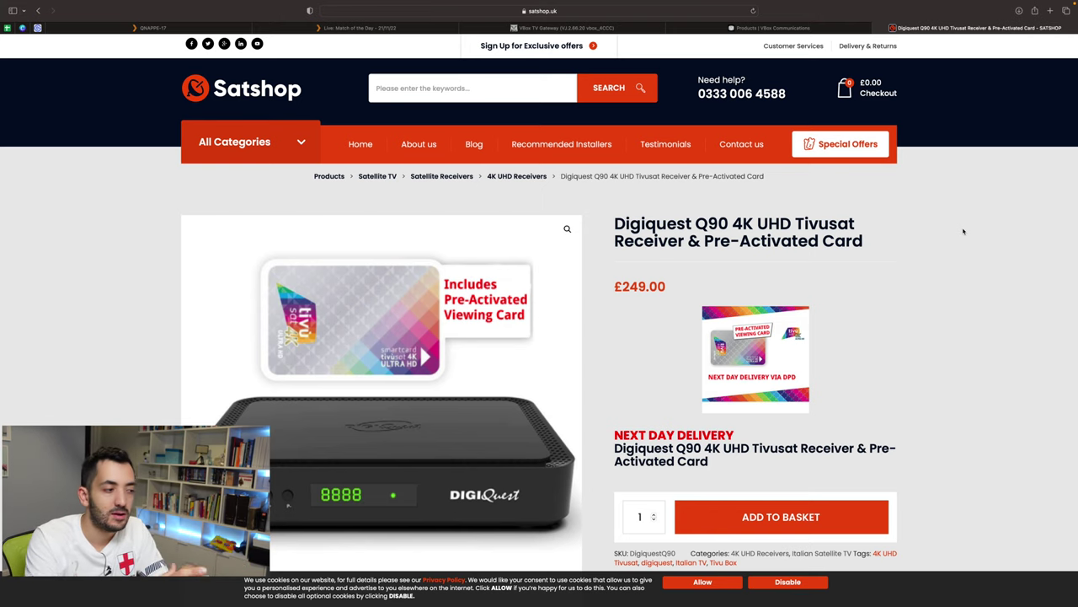
pyautogui.scroll(-4, 926, 246)
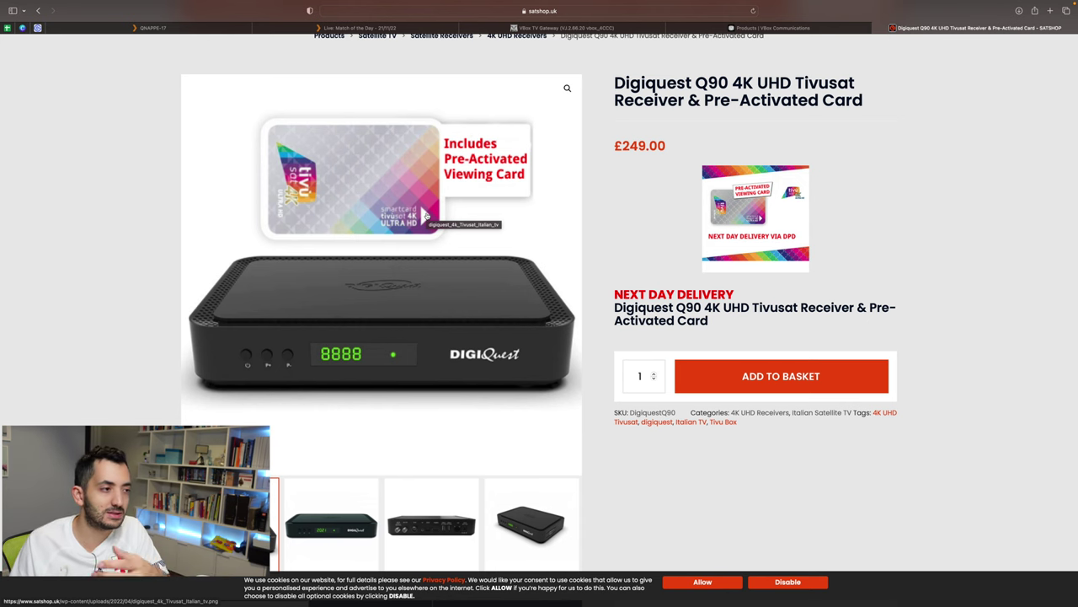
pyautogui.scroll(3, 425, 216)
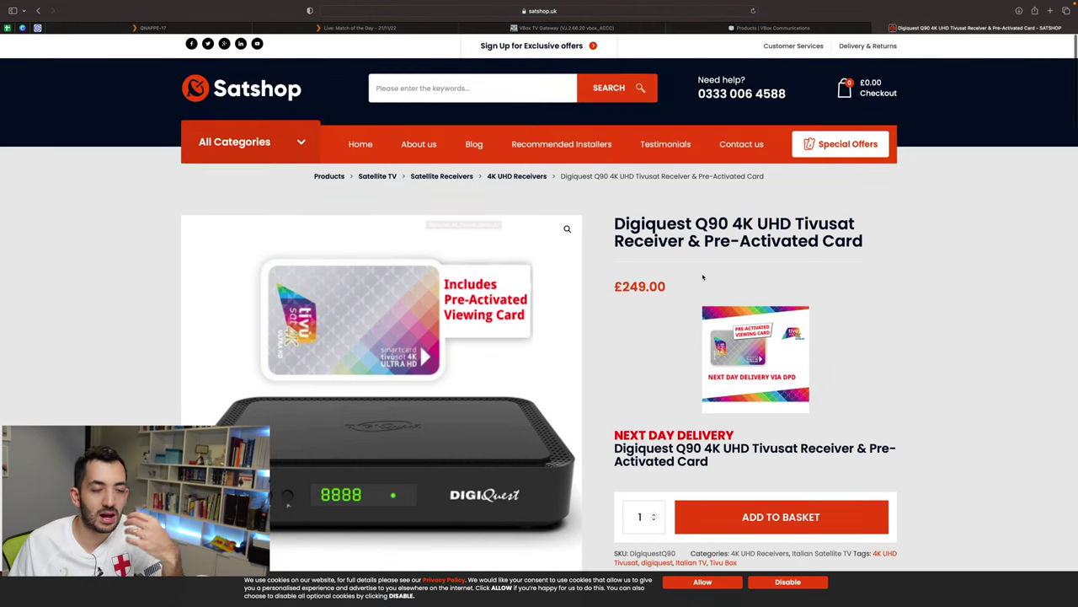